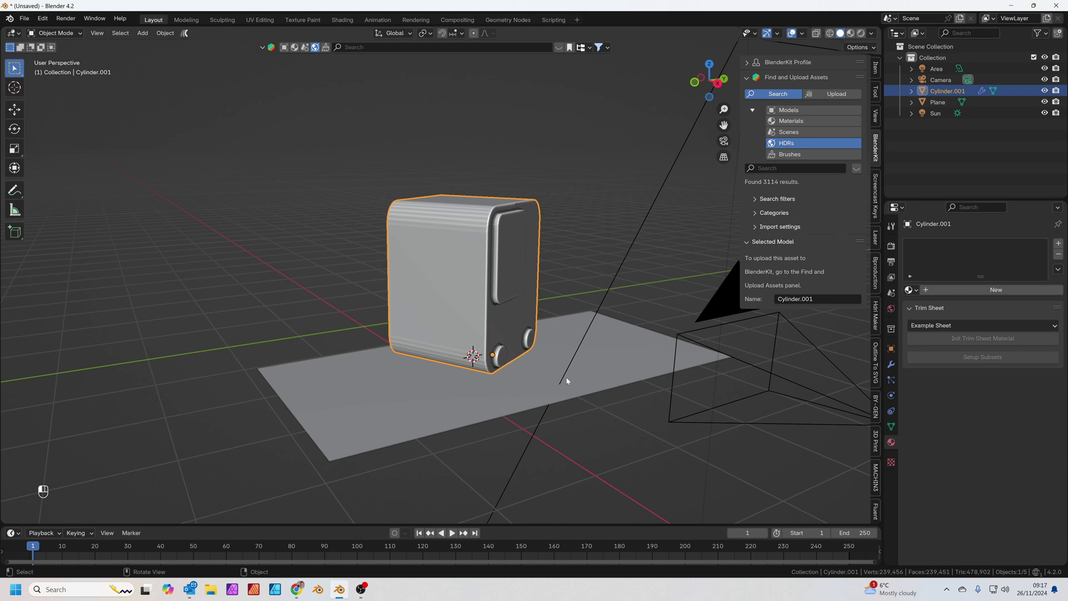
- Inspect the rounded gadget body and the ground plane beneath it from several angles
click(550, 372)
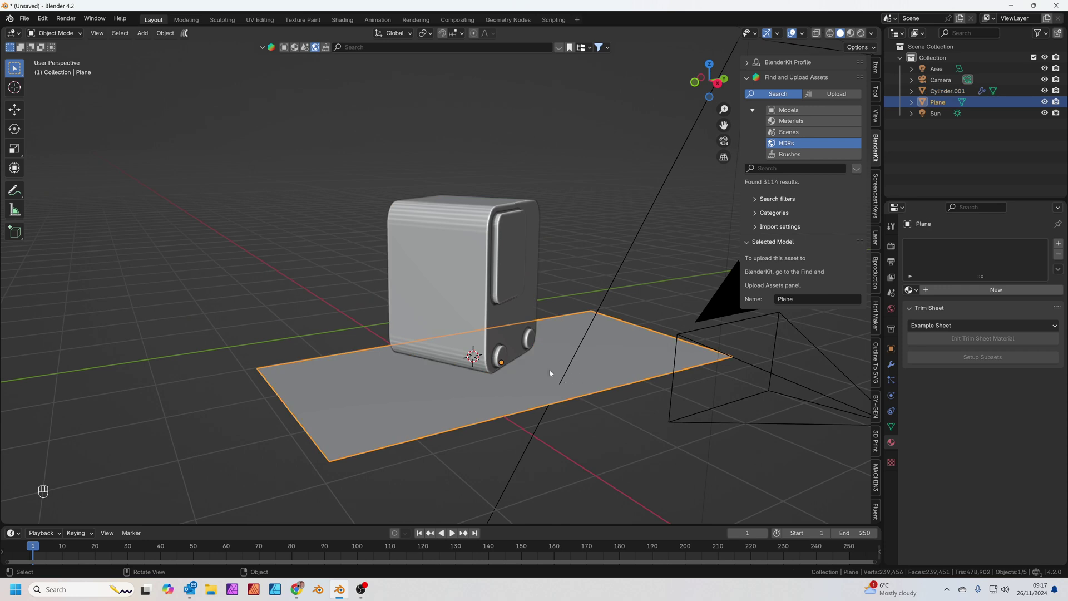
click(464, 239)
middle_drag(445, 239, 500, 267)
scroll(463, 239, up, 2)
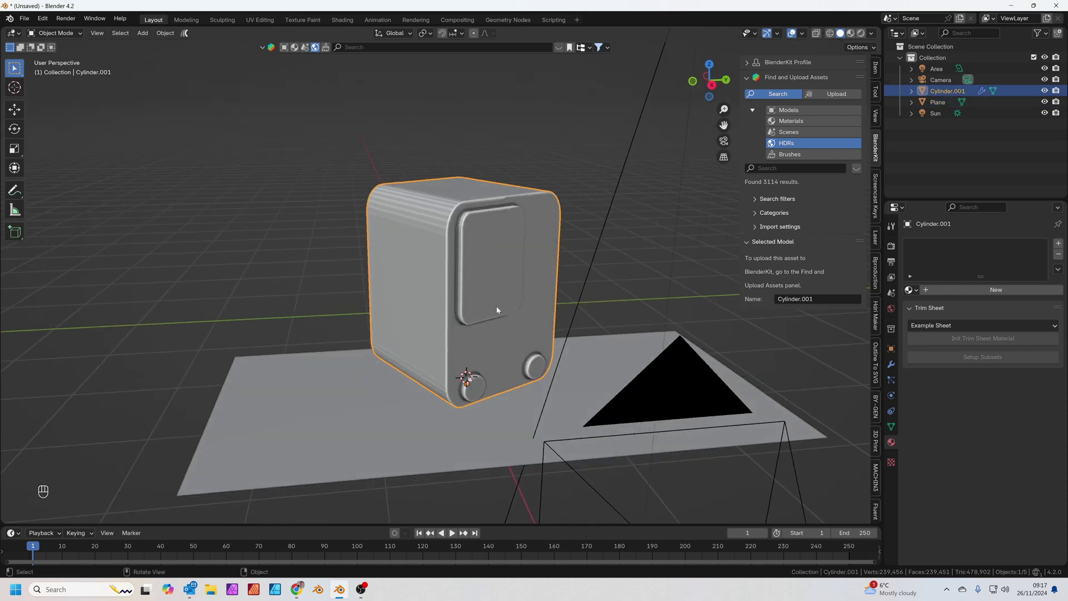
scroll(506, 292, up, 3)
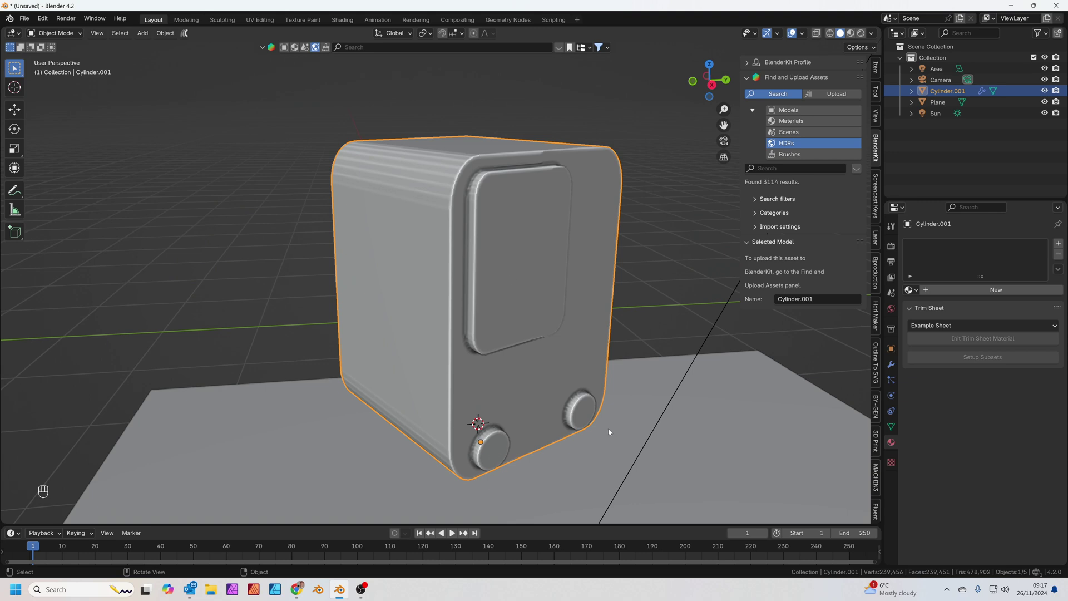
middle_drag(554, 299, 542, 287)
scroll(541, 287, down, 2)
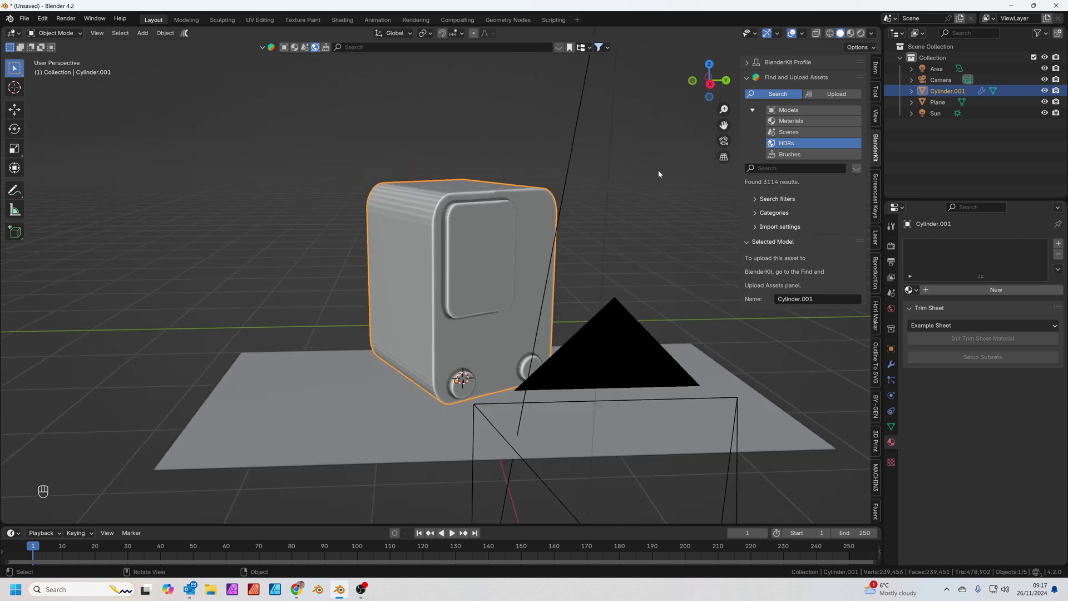
- Show the scene in rendered shading and render a still image from the camera view
click(850, 34)
click(860, 35)
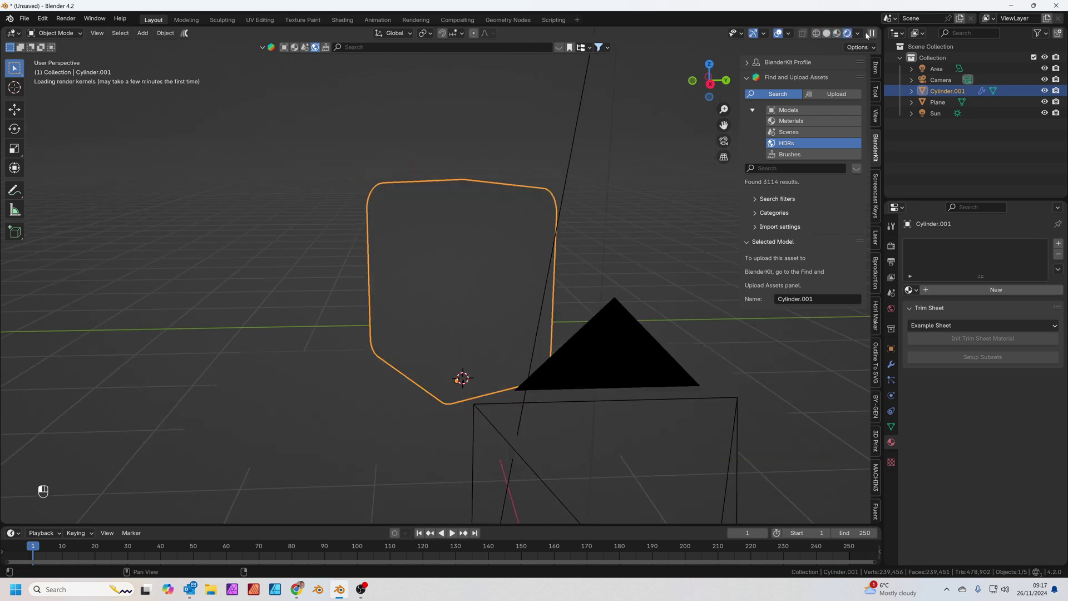
middle_drag(612, 383, 631, 388)
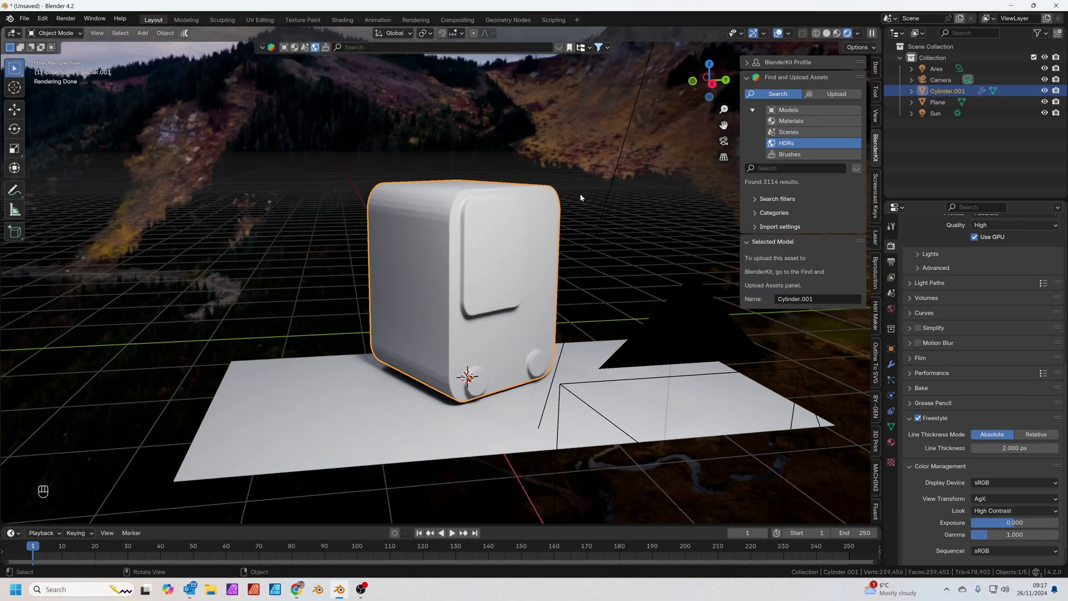
key(KP_0)
key(F12)
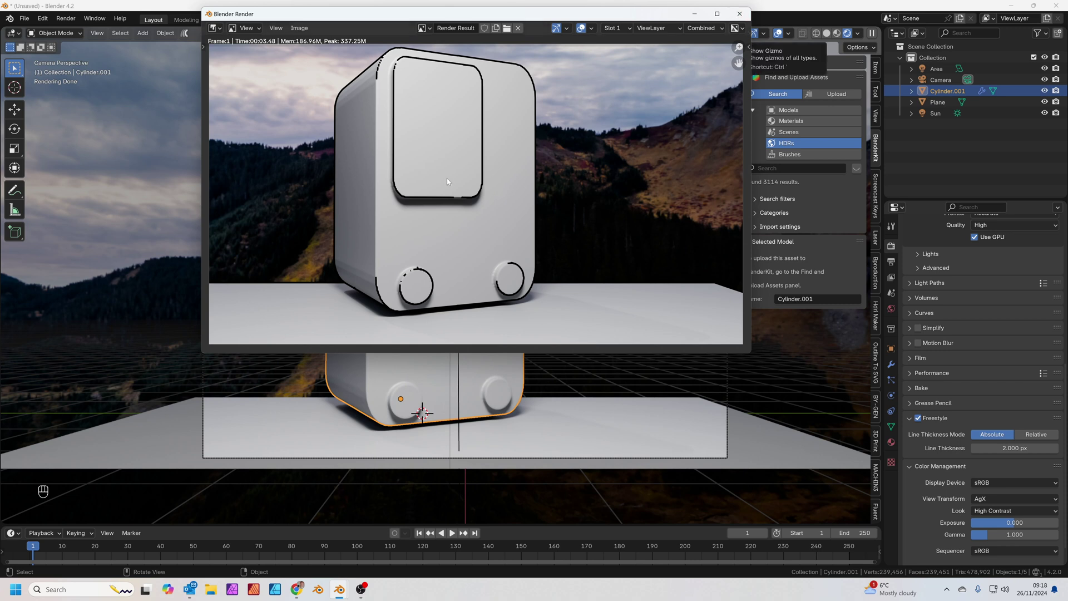
- Switch to PromeAI in the browser and open the Sketch Rendering tool
key(alt+Tab)
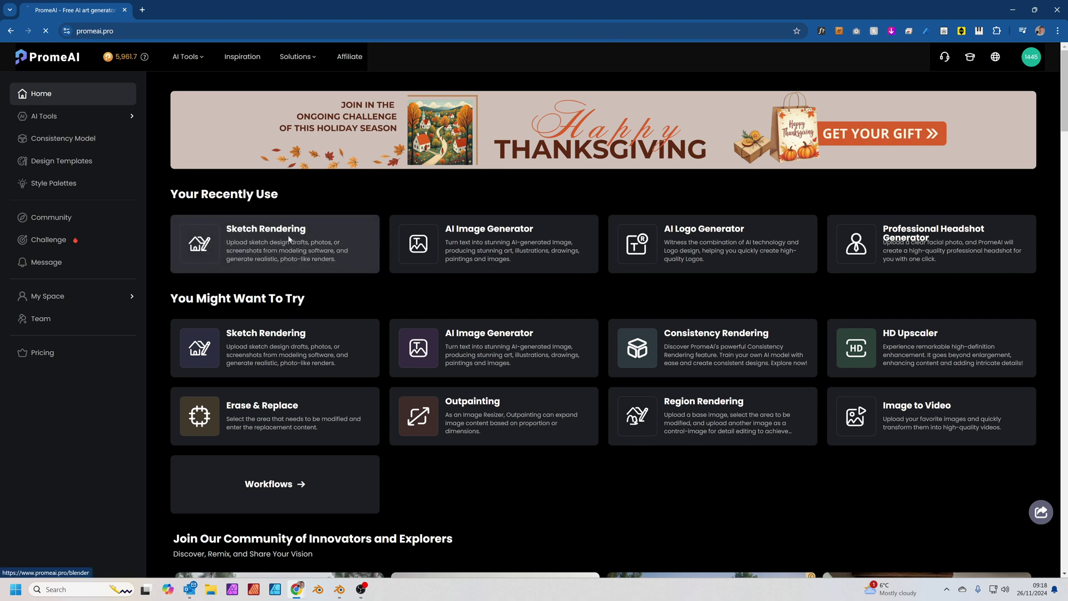
click(280, 233)
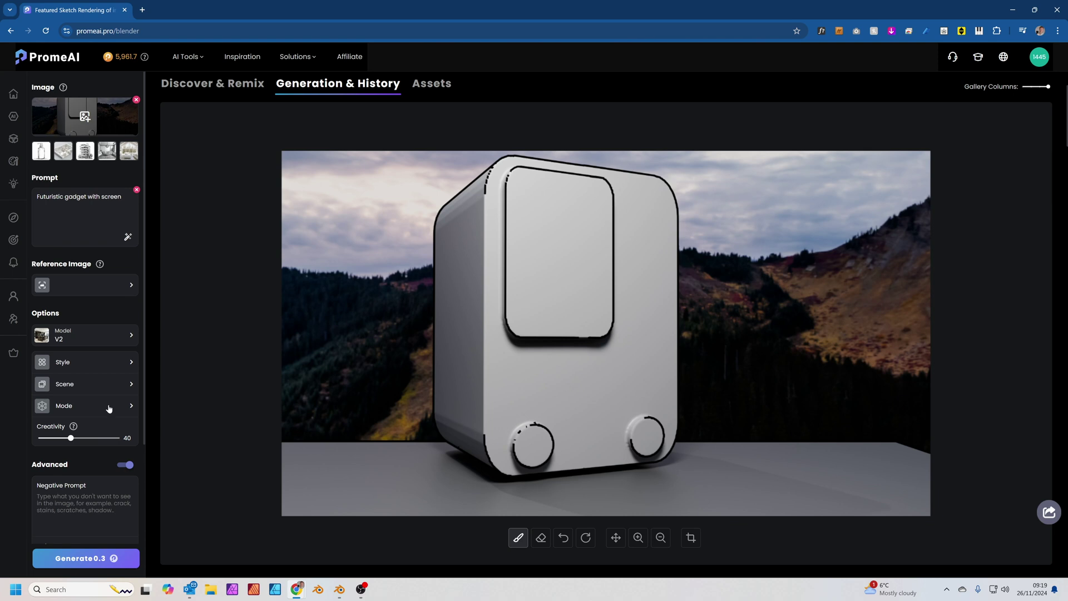
- Look through the rendering modes and the Photography styles, and choose a style from the 3D category
click(109, 409)
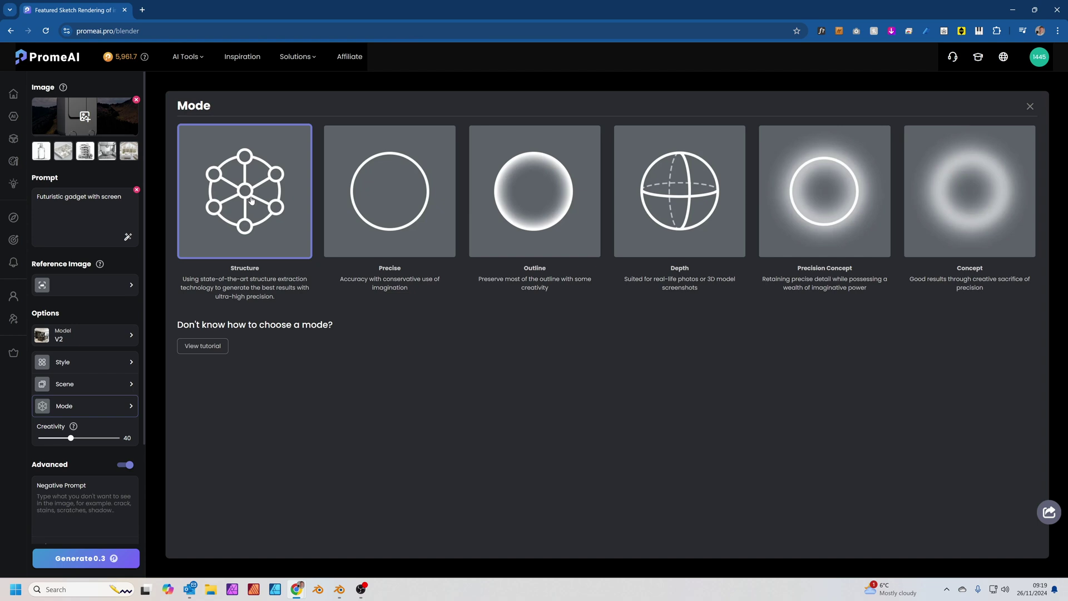
click(83, 361)
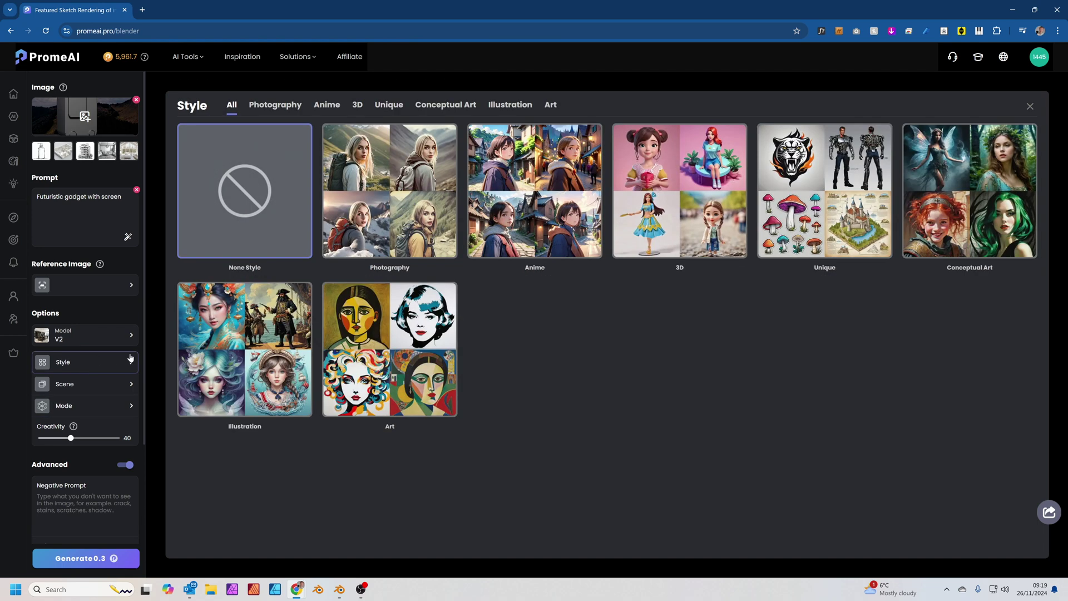
click(274, 105)
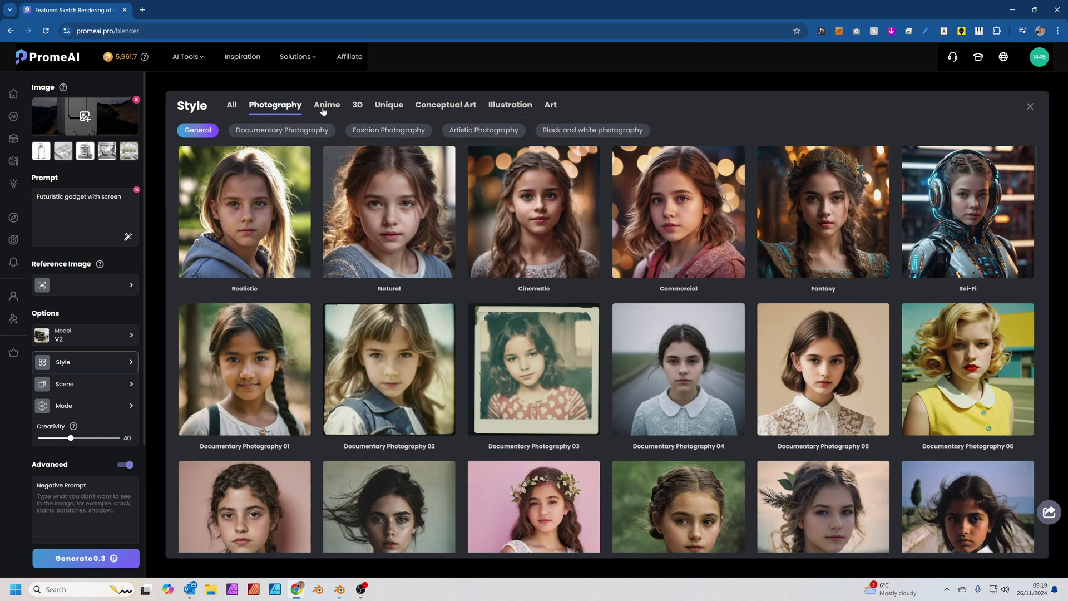
click(357, 107)
click(936, 217)
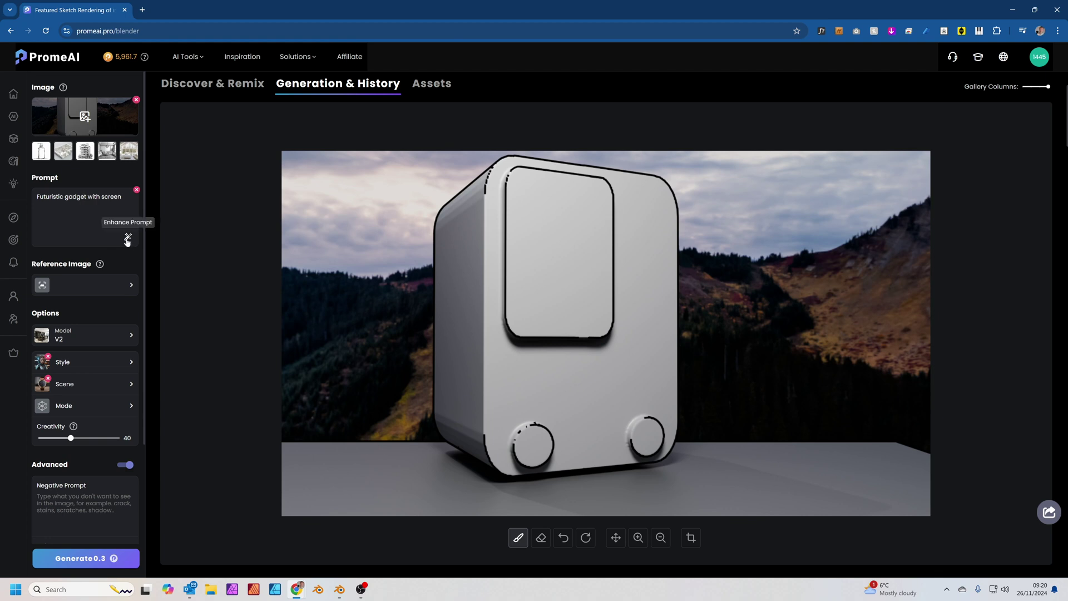
- Enhance the prompt "Futuristic gadget with screen", generate the renderings and look through the generated images
click(127, 240)
click(86, 558)
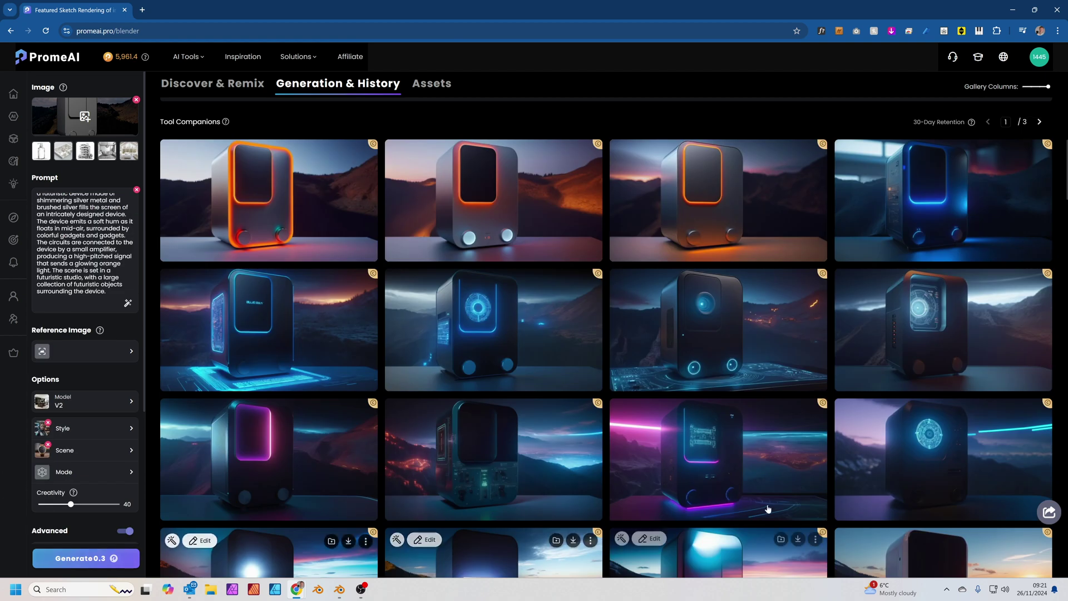
scroll(826, 378, down, 7)
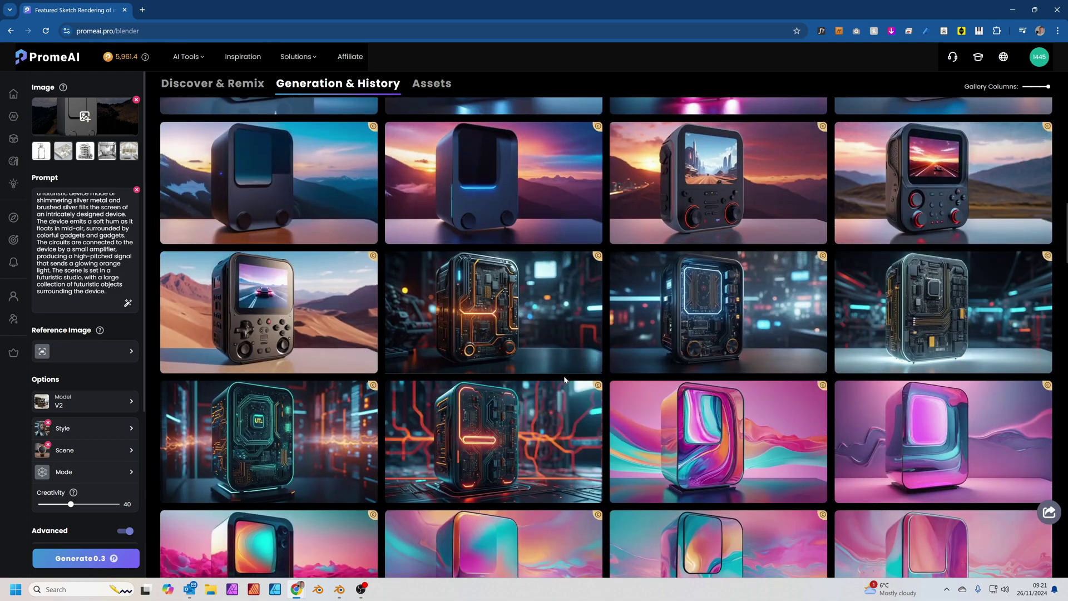
scroll(565, 380, up, 10)
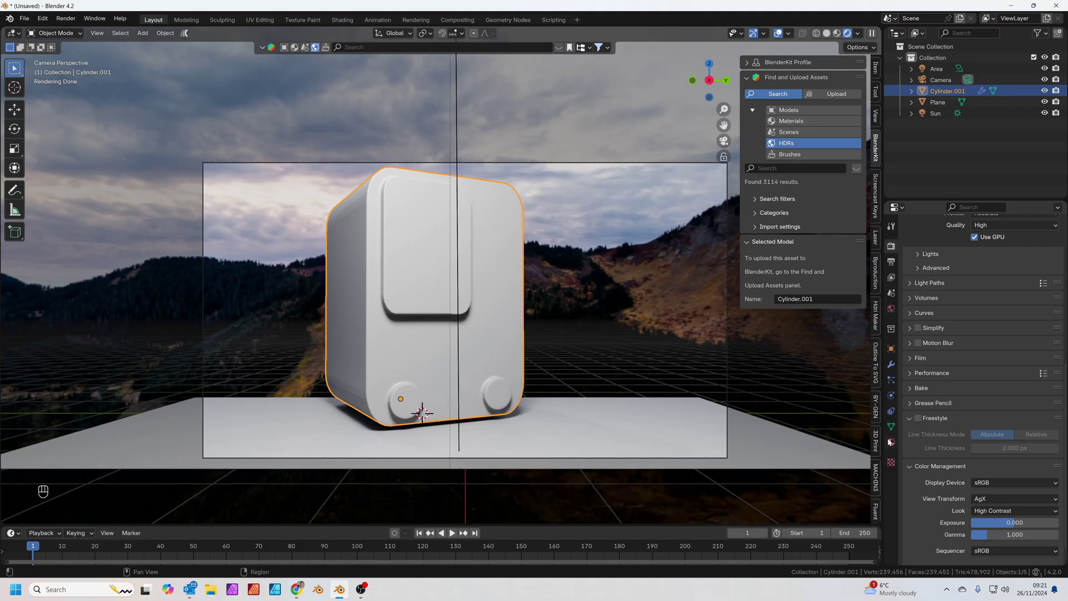
- In Blender, unlink the existing material from the gadget body and create a new material for it
click(890, 441)
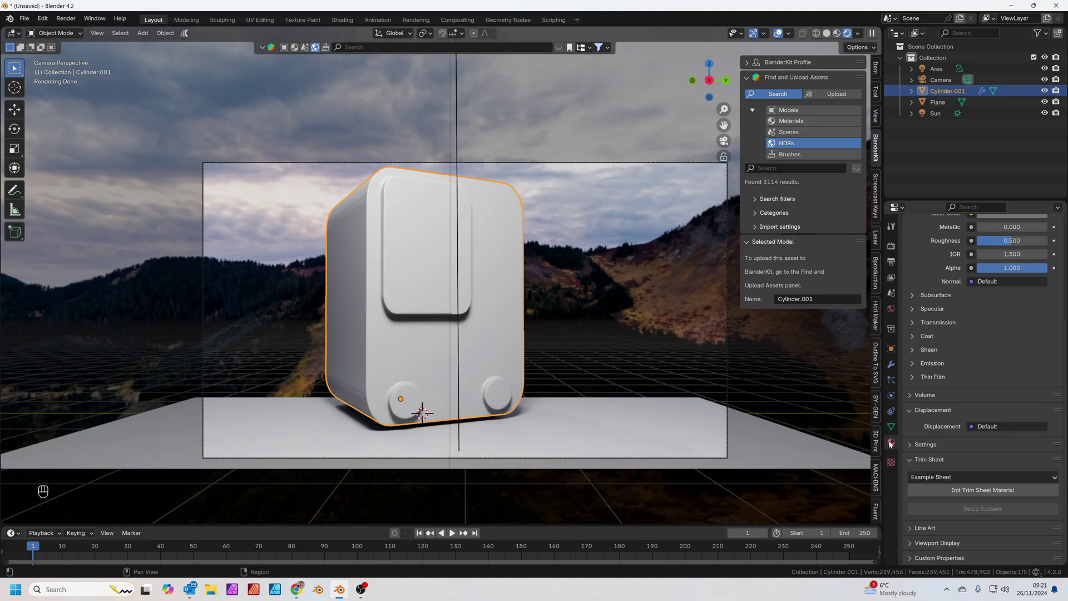
scroll(934, 267, up, 2)
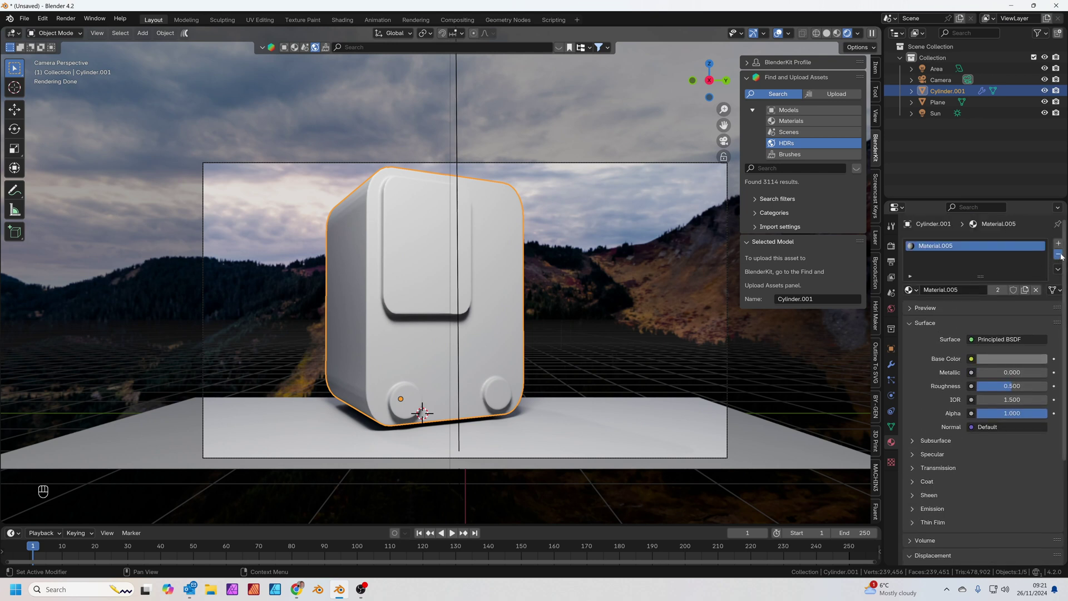
click(1036, 289)
click(992, 289)
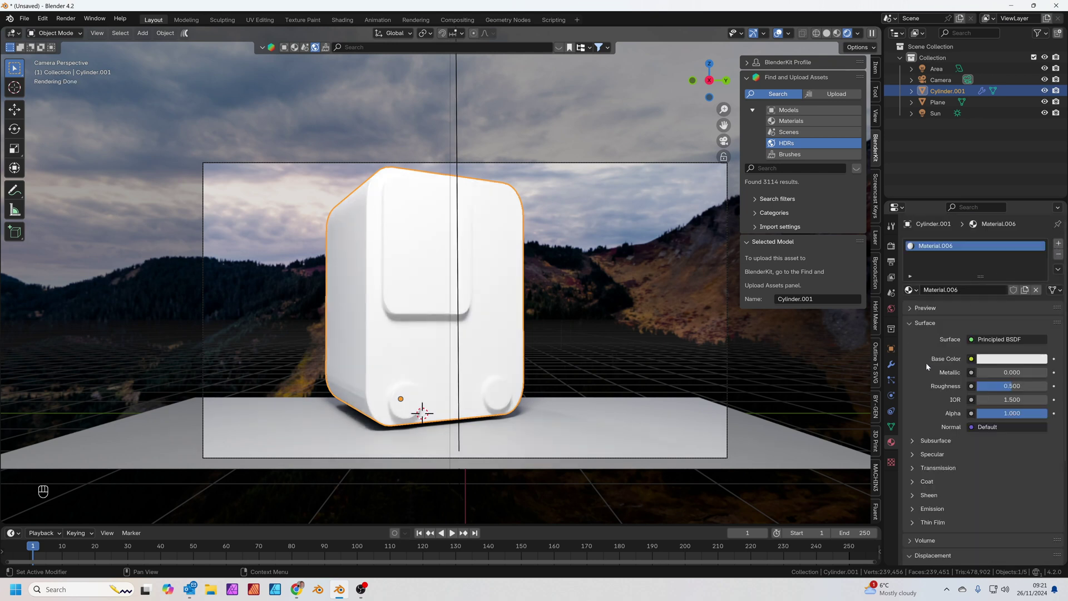
- Assign an Image Texture to the new material's base color and load the AI-generated gadget PNG into it
click(971, 359)
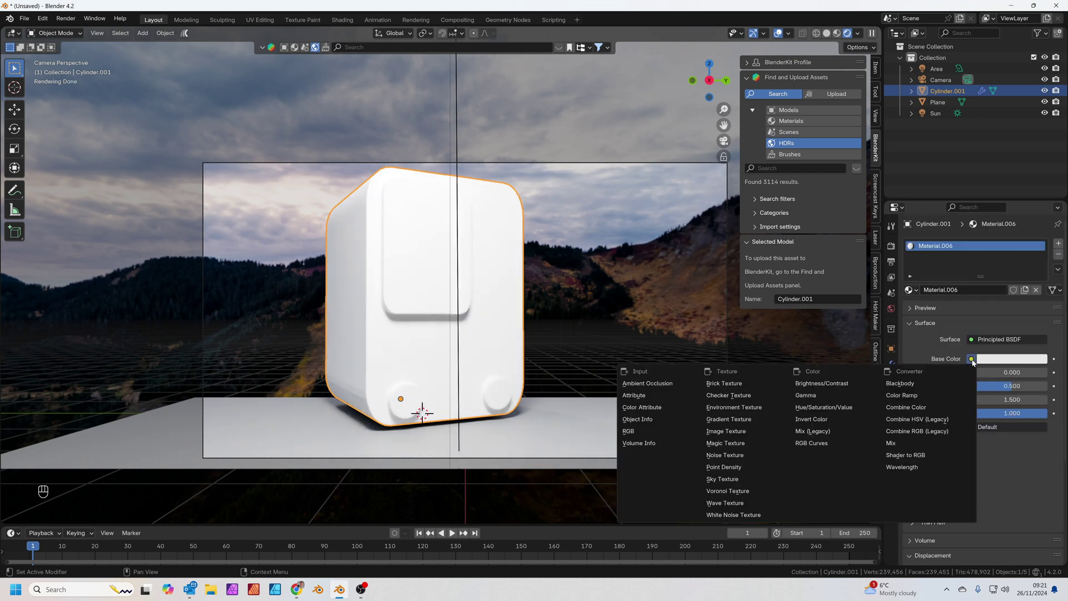
click(723, 431)
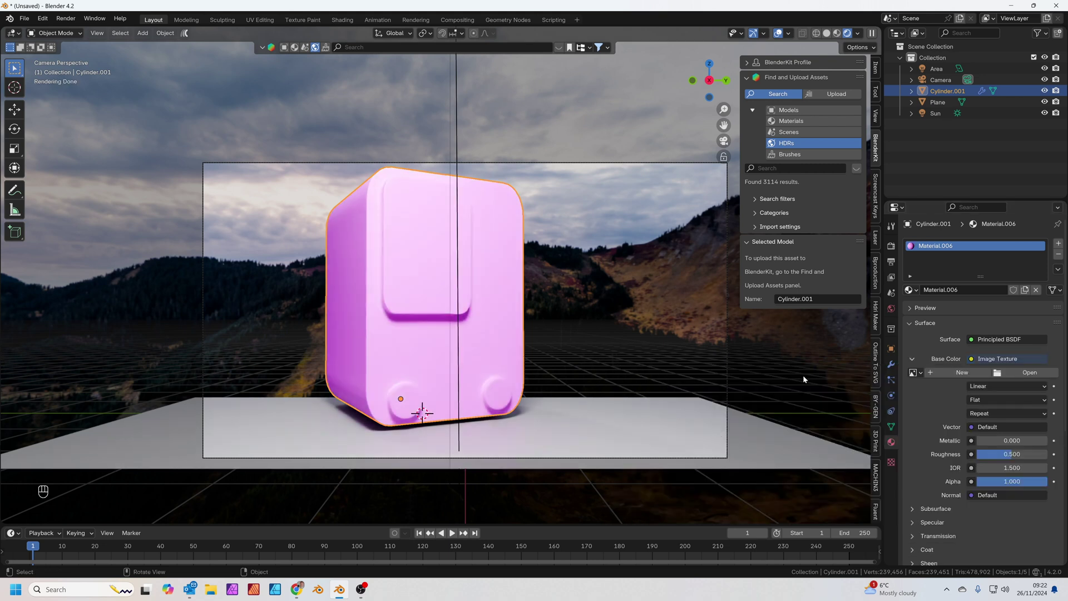
click(1004, 372)
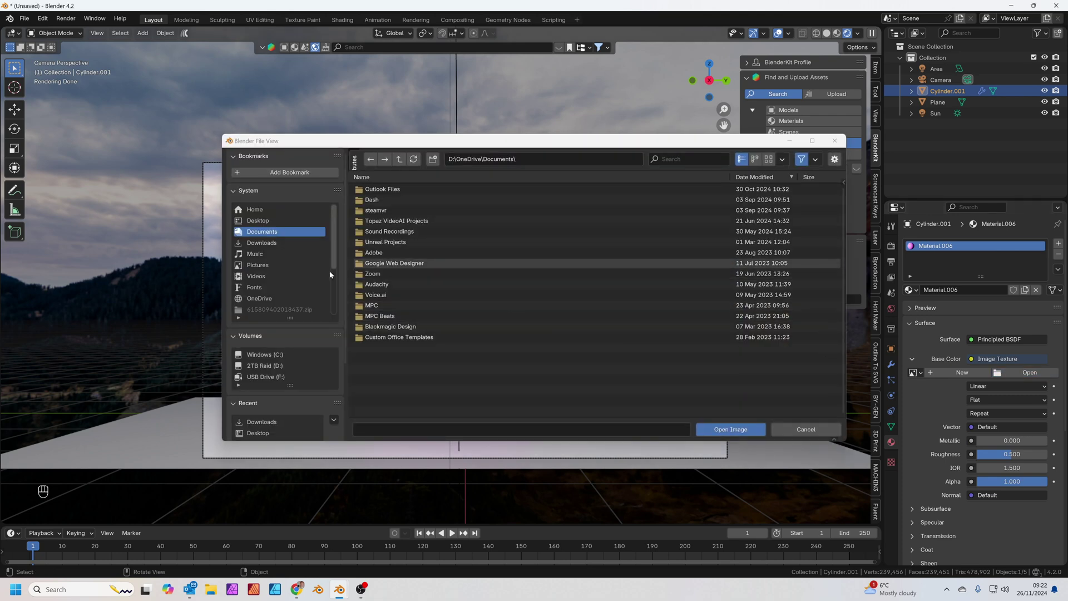
double_click(629, 295)
- Map the image onto the whole gadget mesh with Project from View, using the camera view
middle_drag(456, 311, 483, 263)
key(KP_0)
click(500, 244)
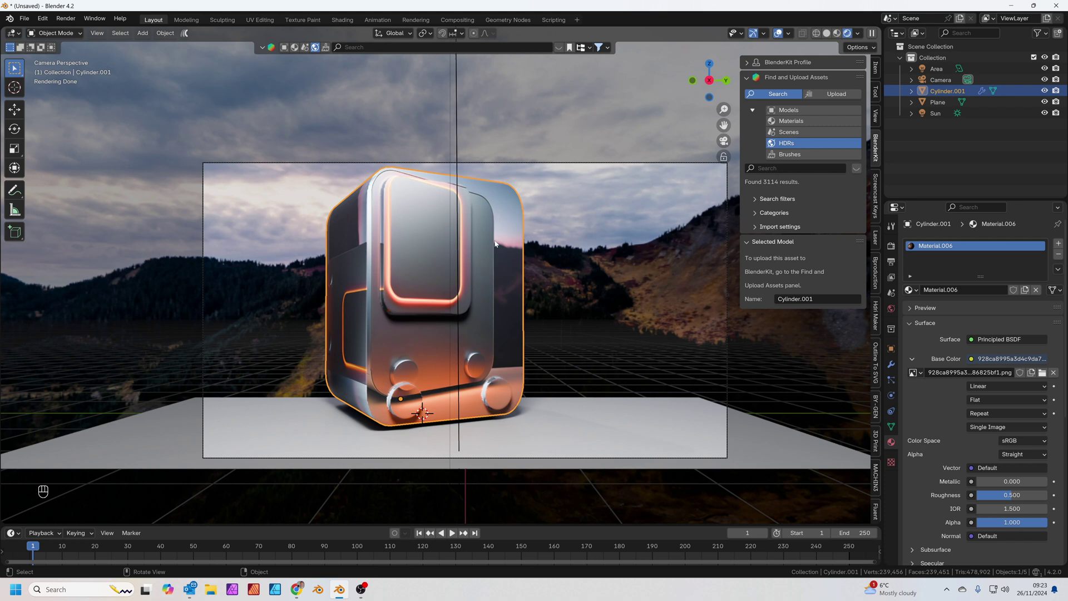
key(Tab)
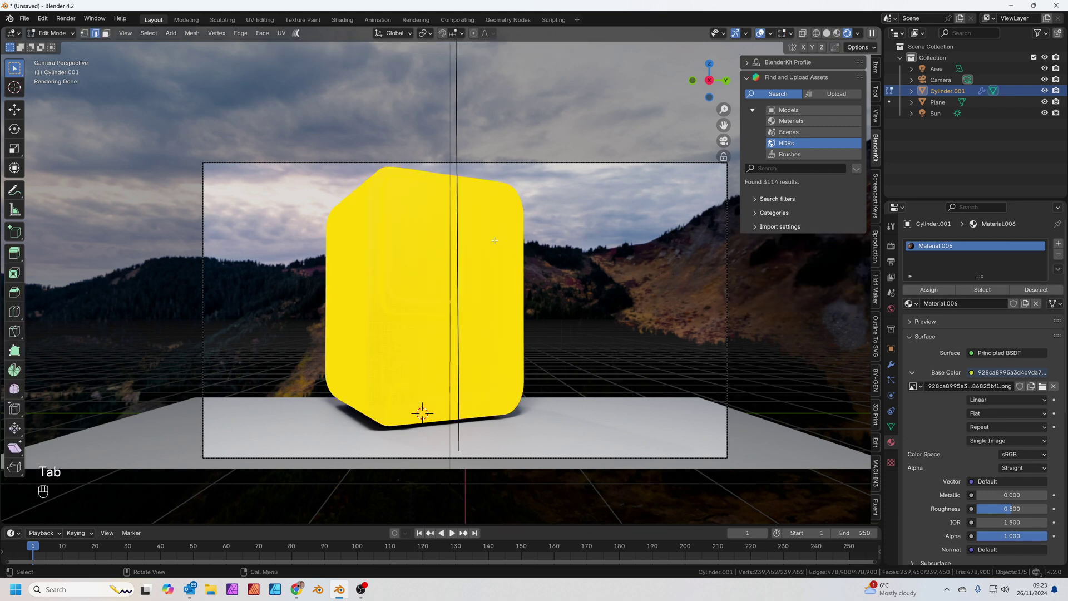
key(u)
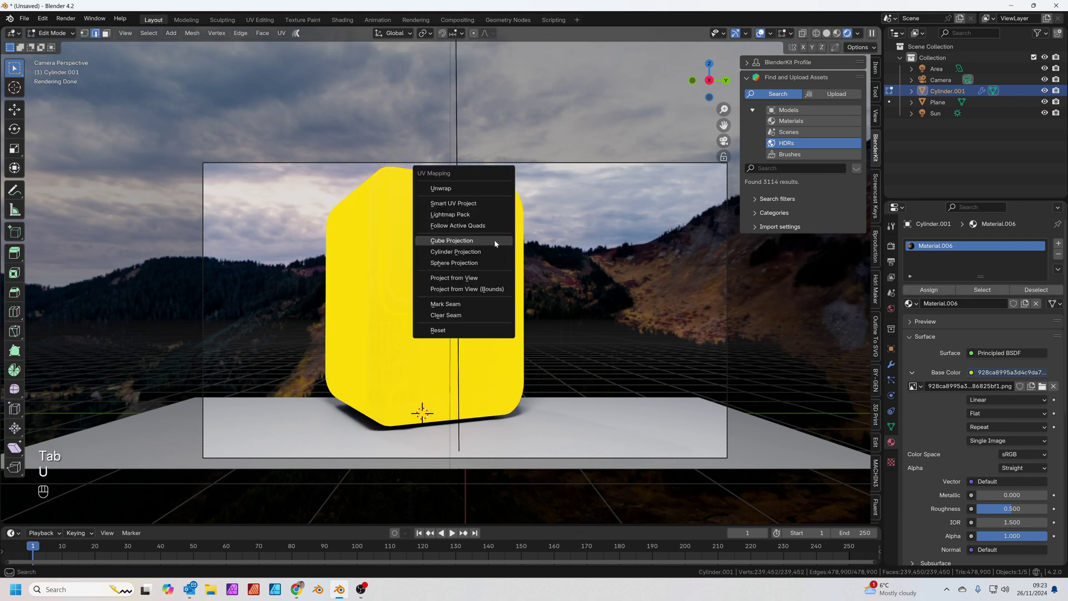
click(478, 278)
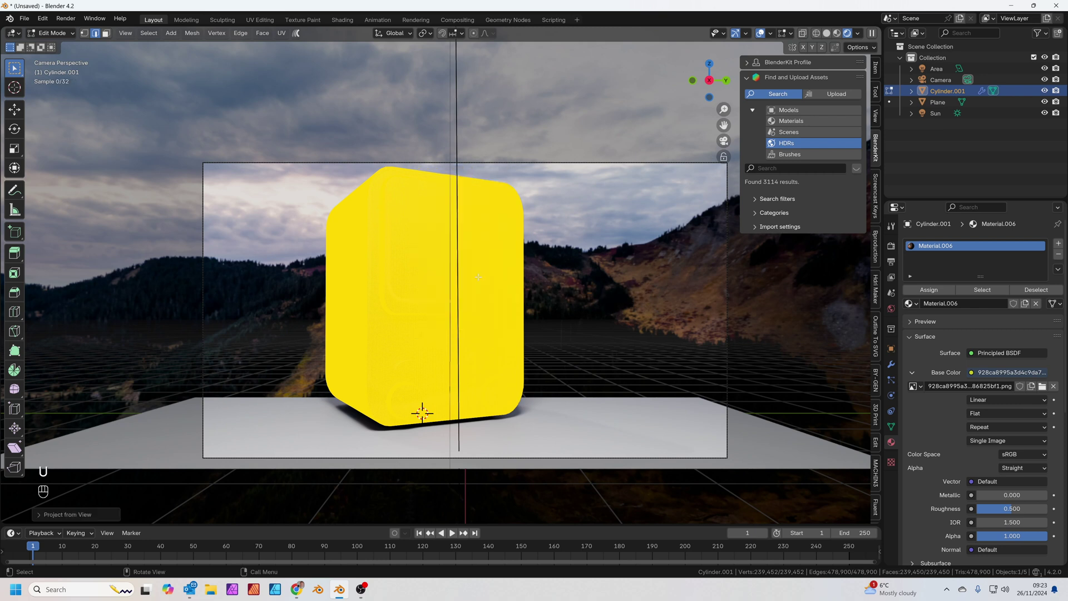
key(Tab)
middle_drag(559, 262, 460, 300)
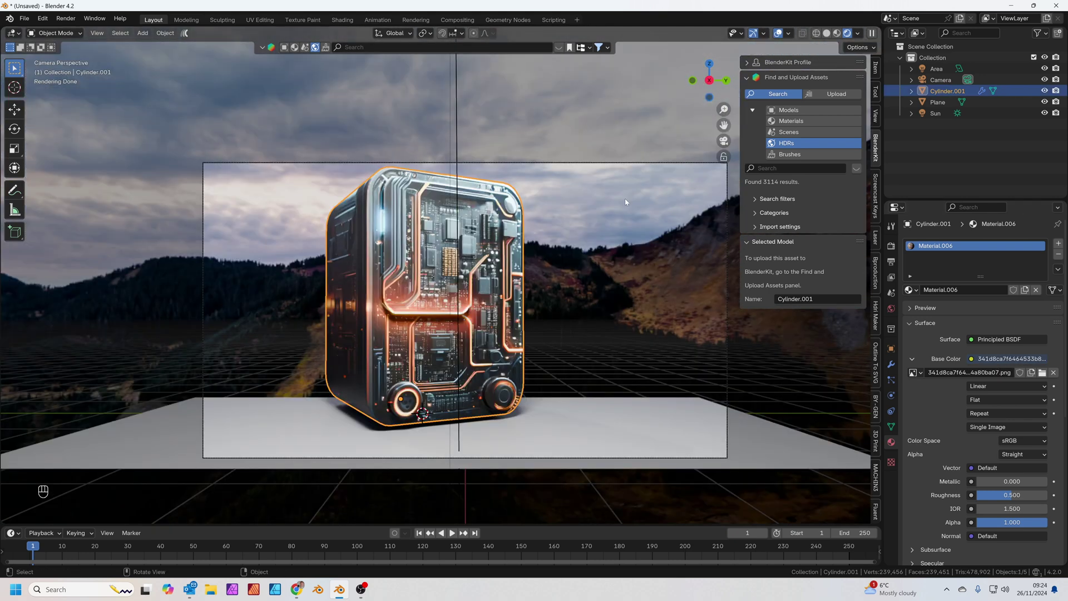
click(639, 179)
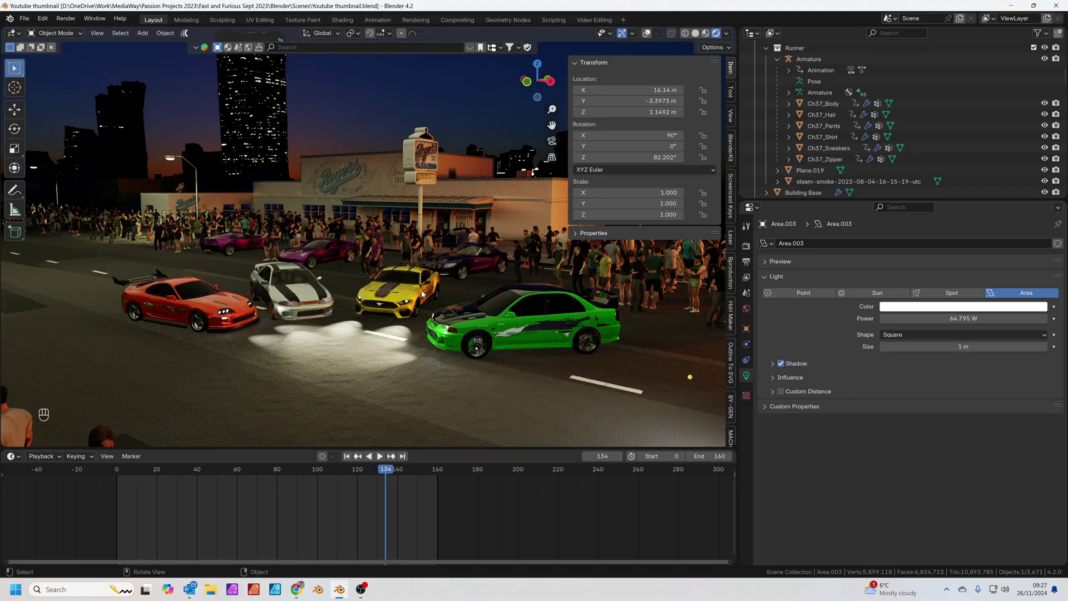
- Set the output resolution percentage of the night street car scene to 25%
middle_drag(395, 293, 462, 299)
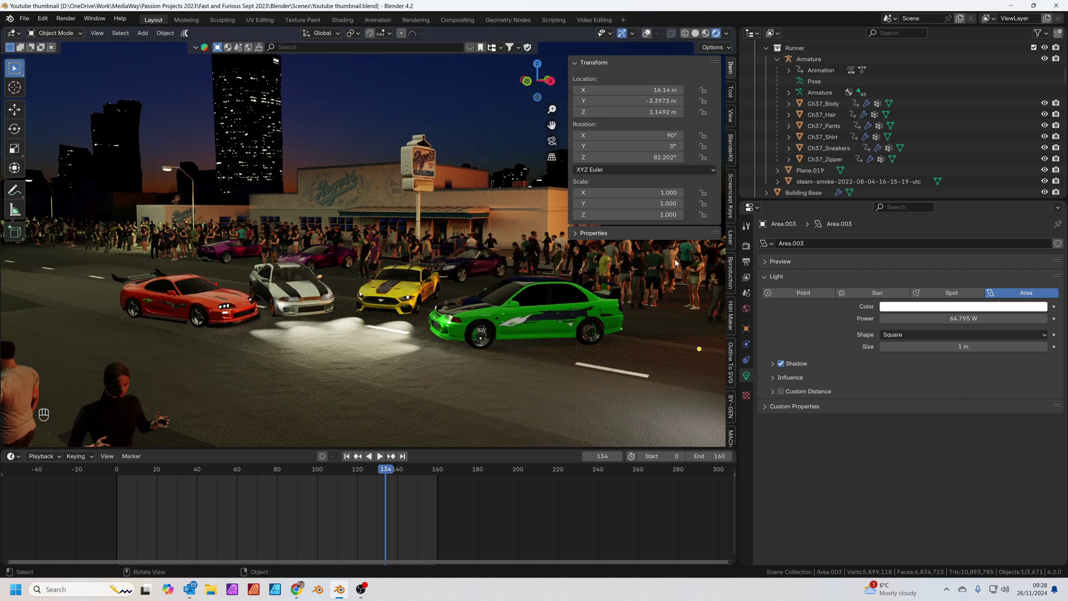
click(747, 247)
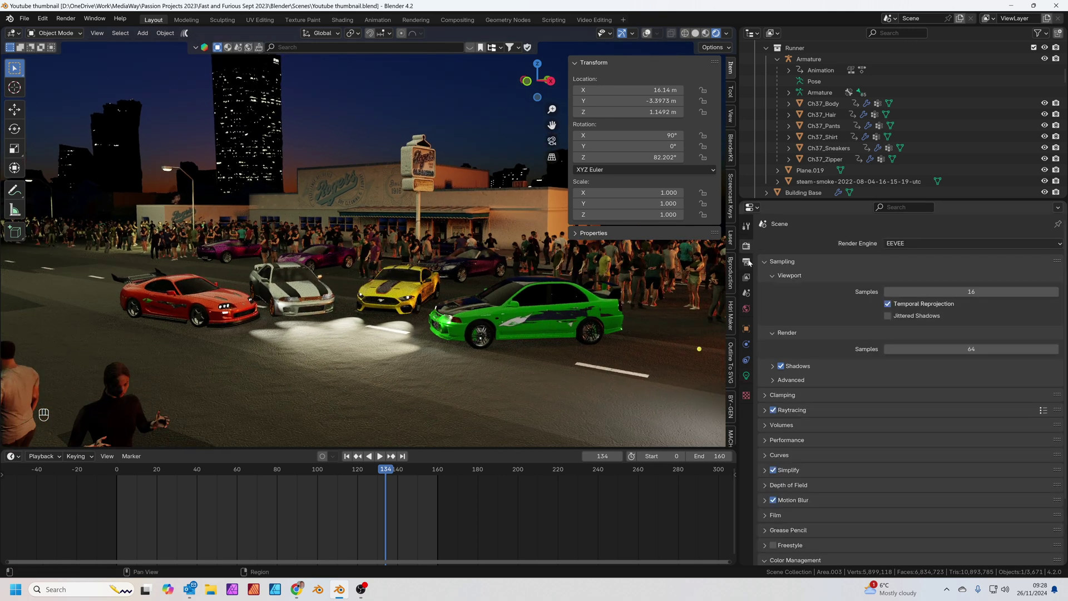
click(746, 262)
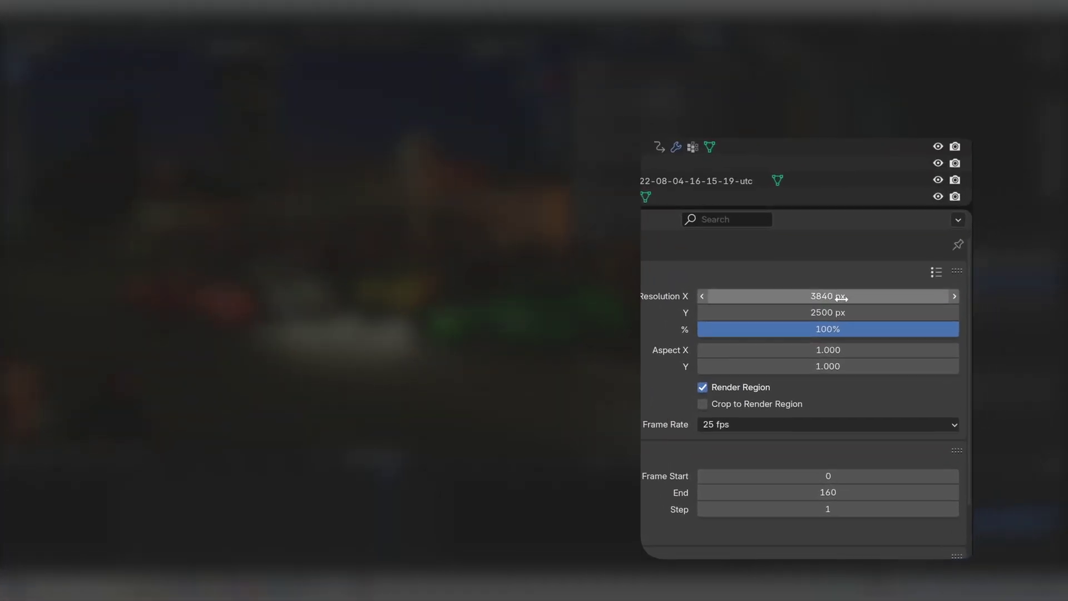
double_click(840, 330)
text(25)
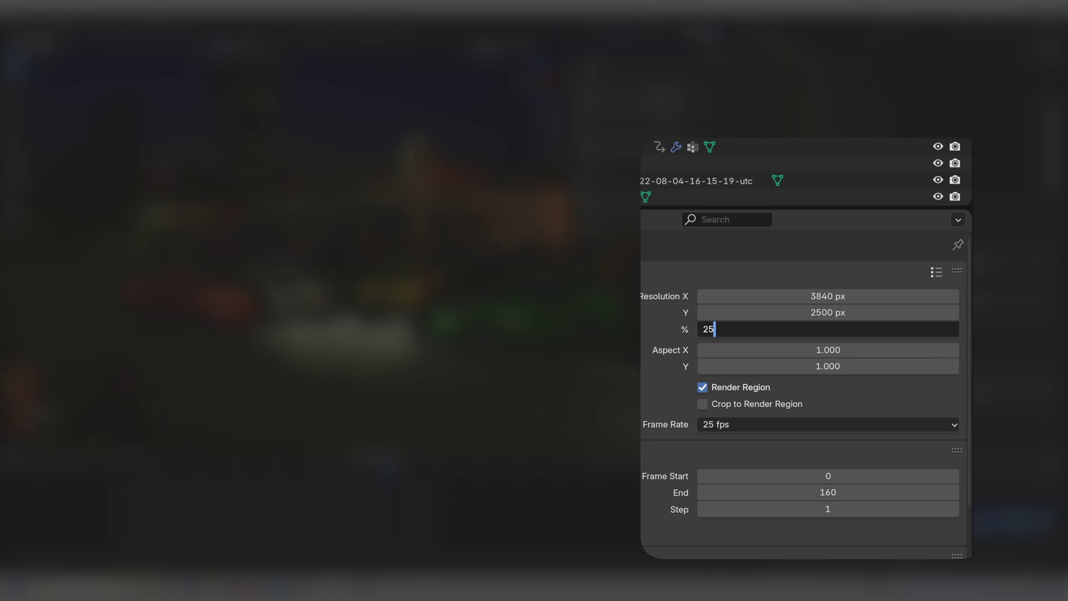
key(Return)
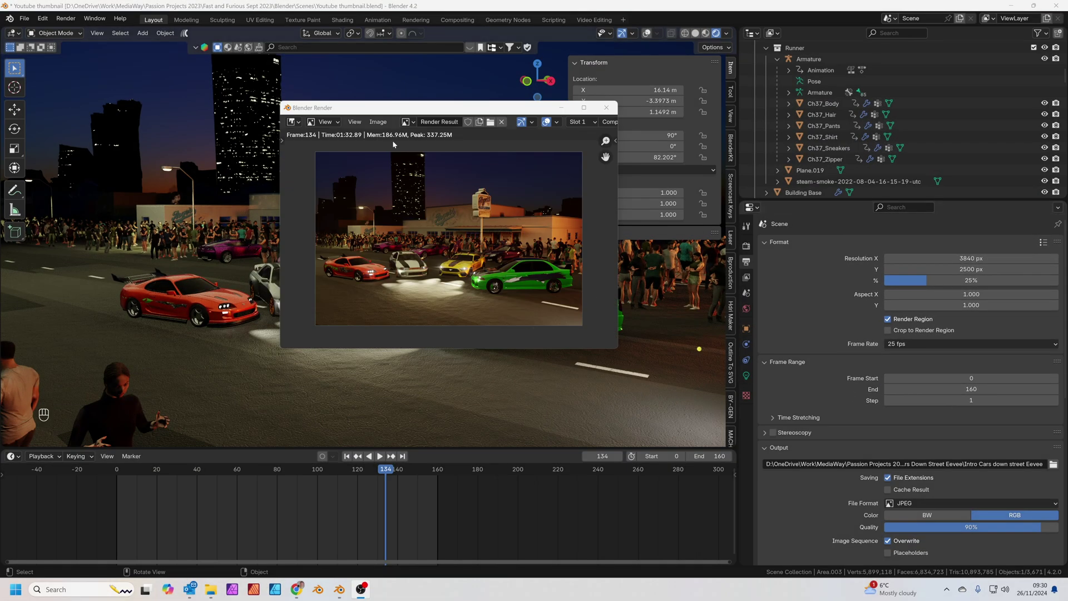
- Save the street scene render as Fast and Furious.jpg and open the HD Upscaler in PromeAI
click(378, 122)
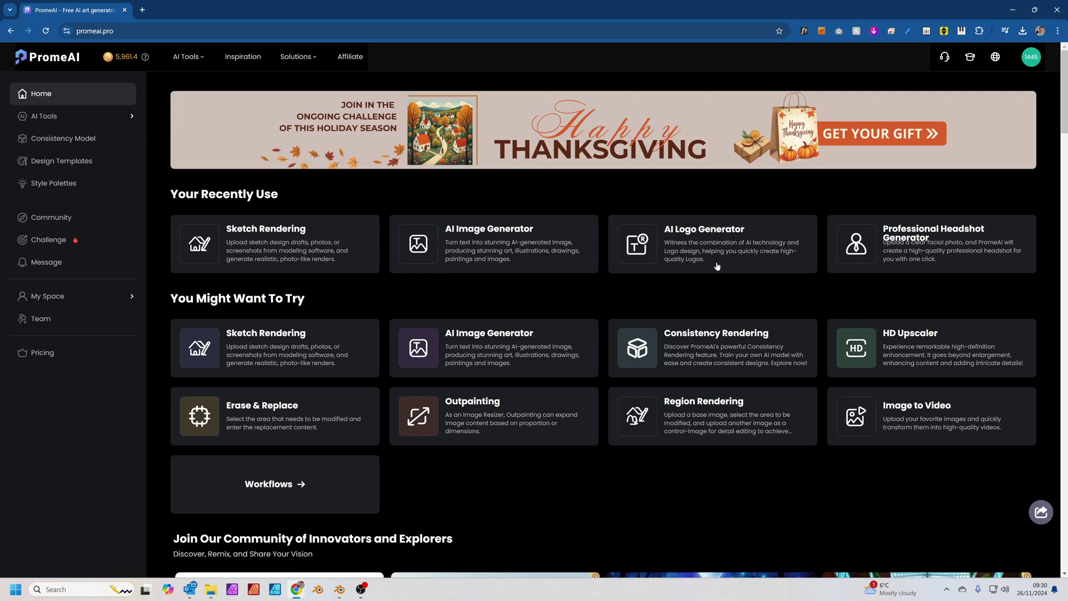
click(922, 349)
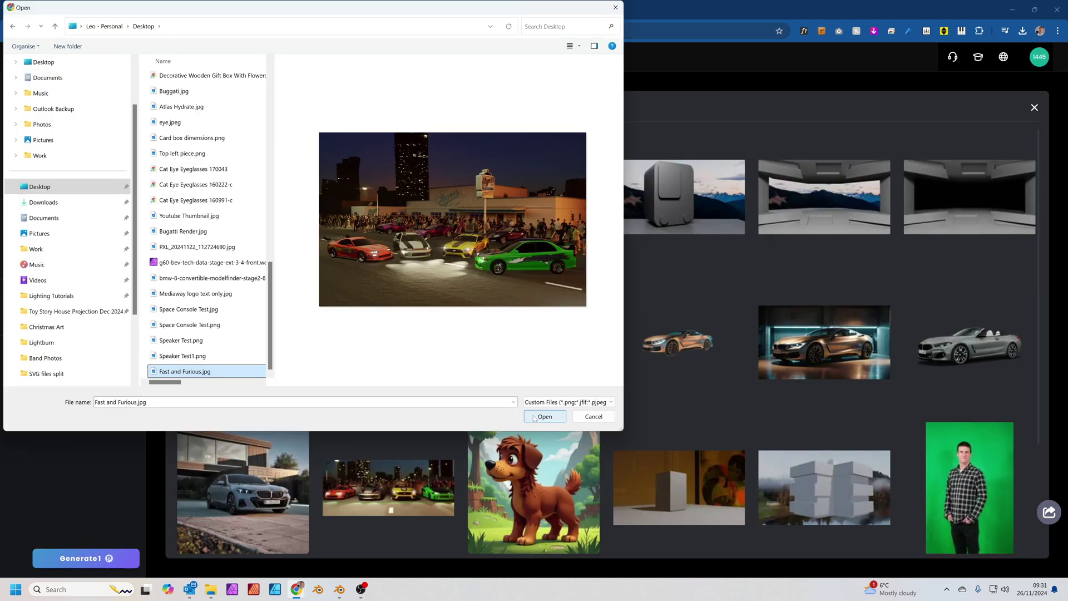
- Load Fast and Furious.jpg into the HD Upscaler, generate the upscale with High creativity, and compare the before and after versions
click(534, 417)
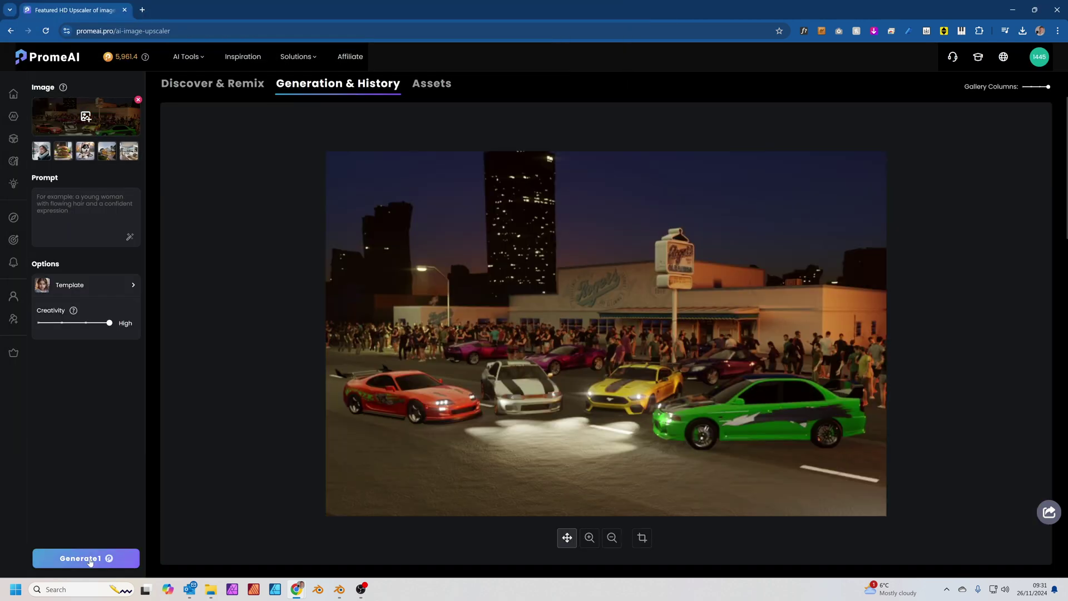
click(85, 558)
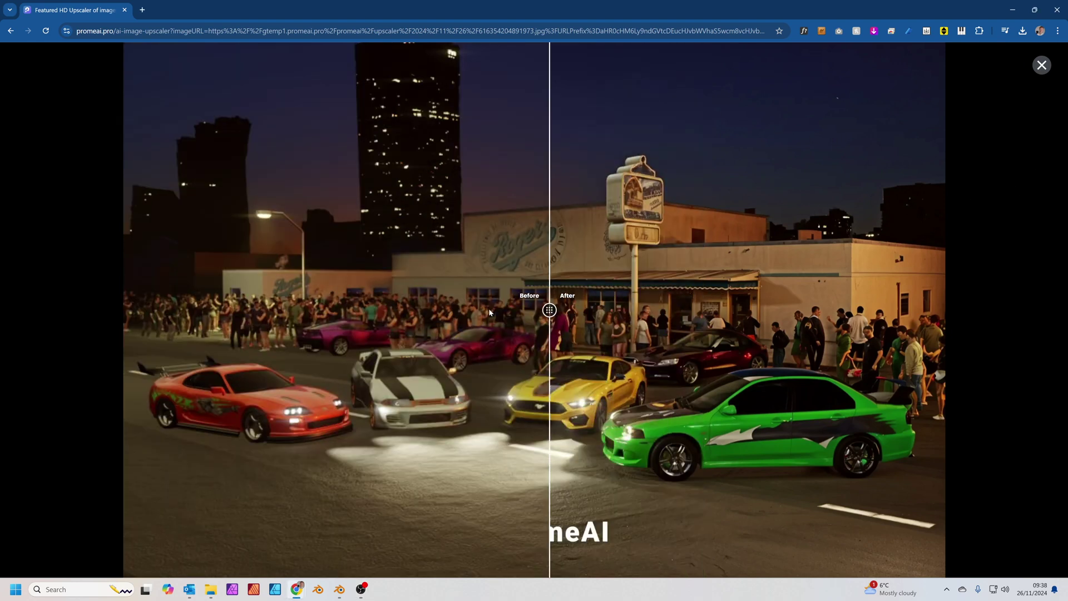
drag(548, 310, 944, 298)
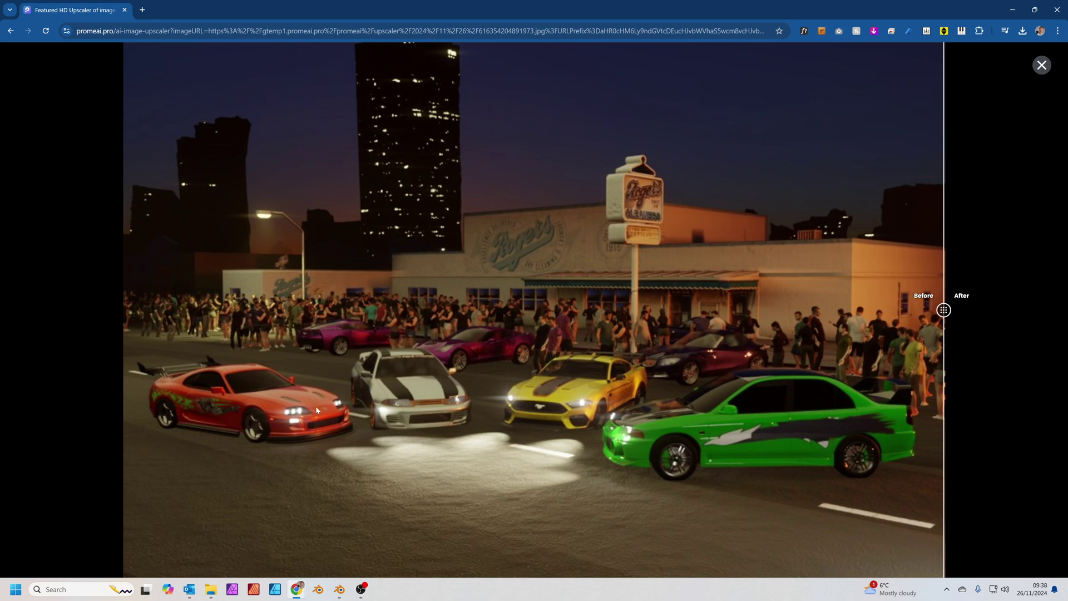
drag(944, 300, 143, 338)
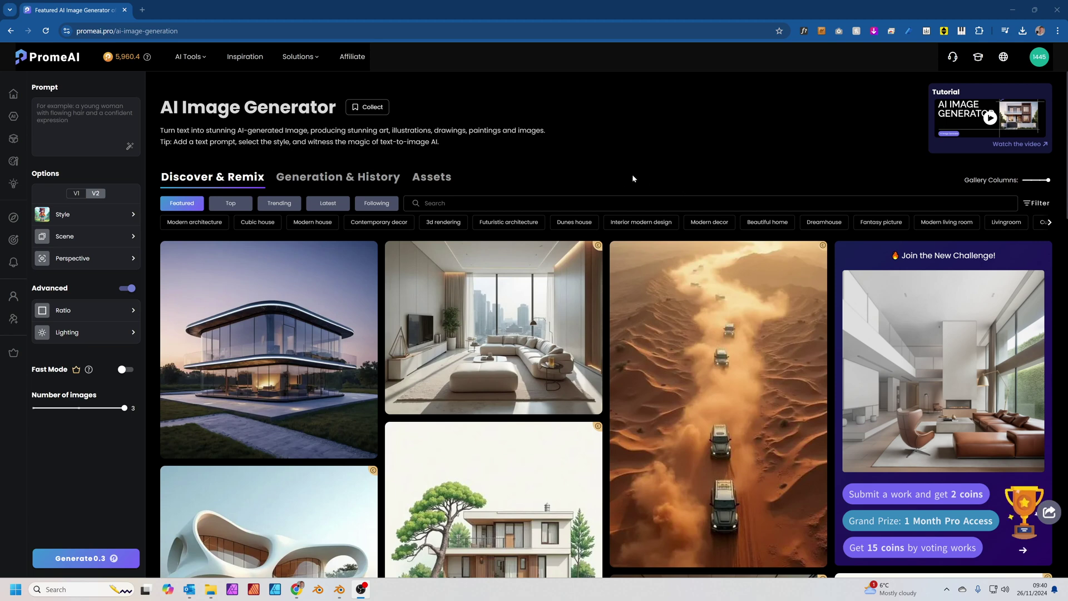
- Browse the featured community images in the AI Image Generator gallery
scroll(522, 216, down, 6)
scroll(523, 215, down, 15)
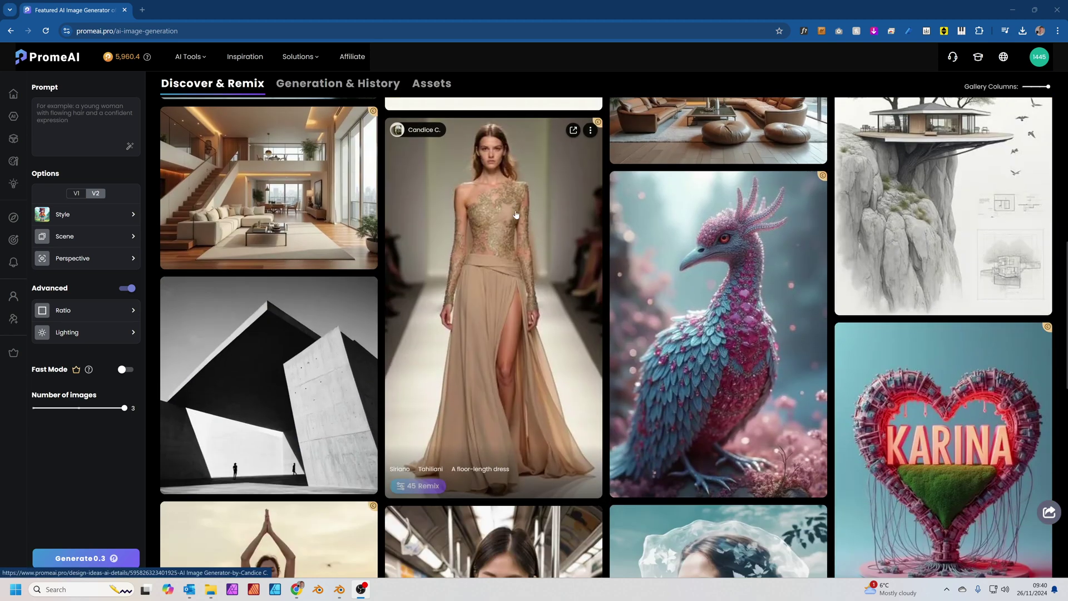
scroll(465, 255, down, 10)
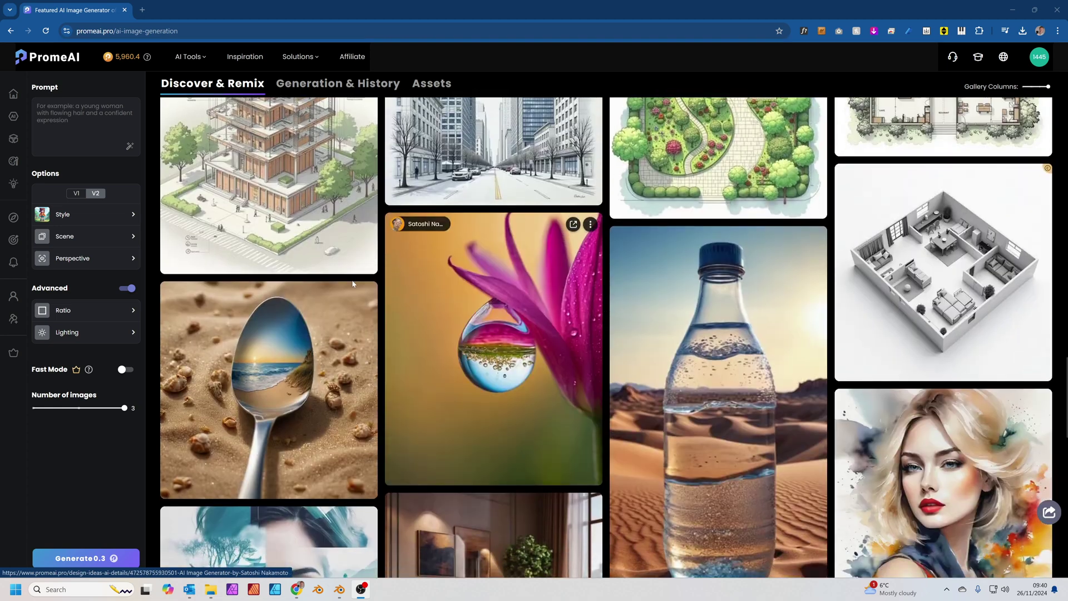
scroll(605, 315, down, 6)
scroll(580, 295, down, 8)
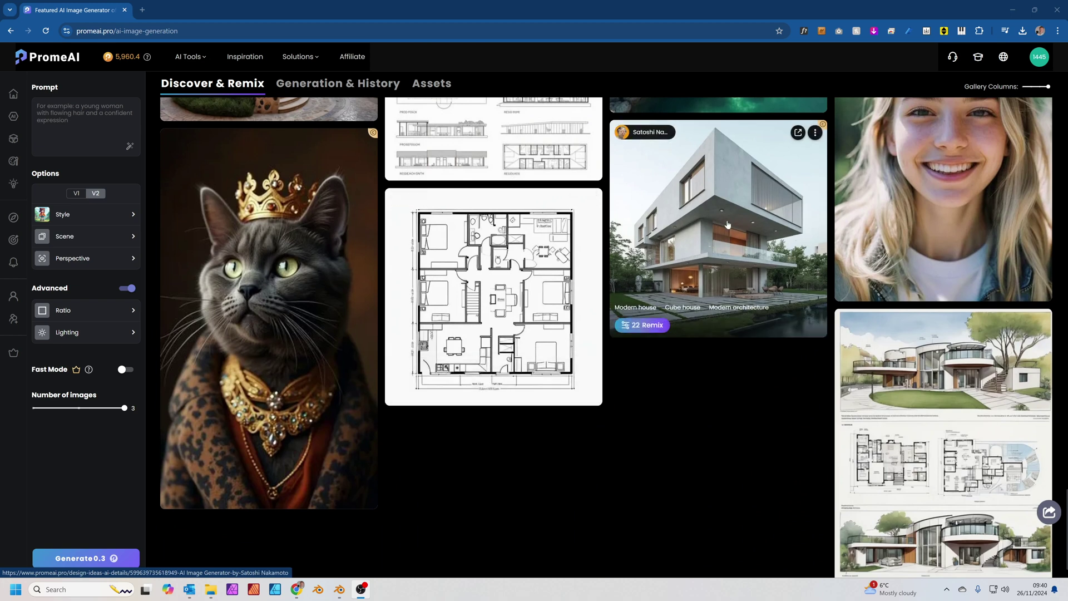
click(642, 325)
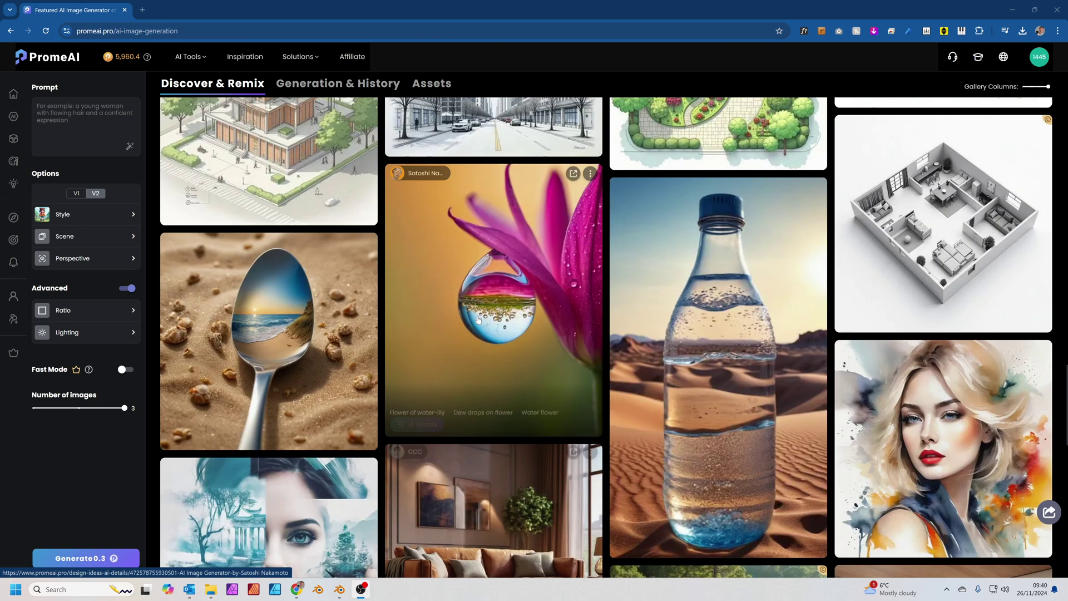
- Look through the Photography, Anime, 3D, Unique, Conceptual Art, Illustration and Art styles available for image generation
click(86, 214)
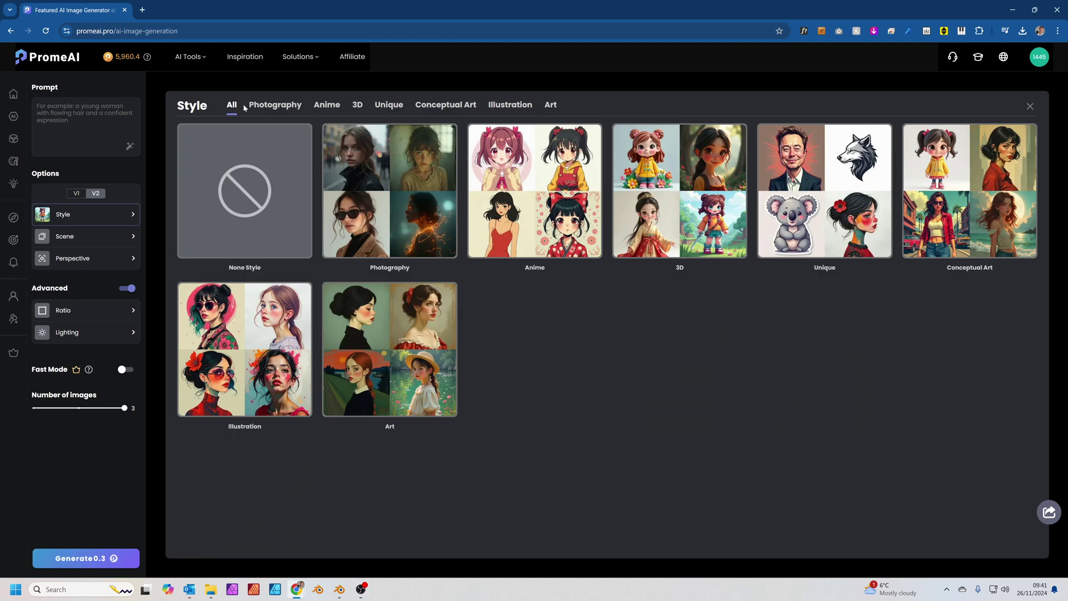
click(281, 105)
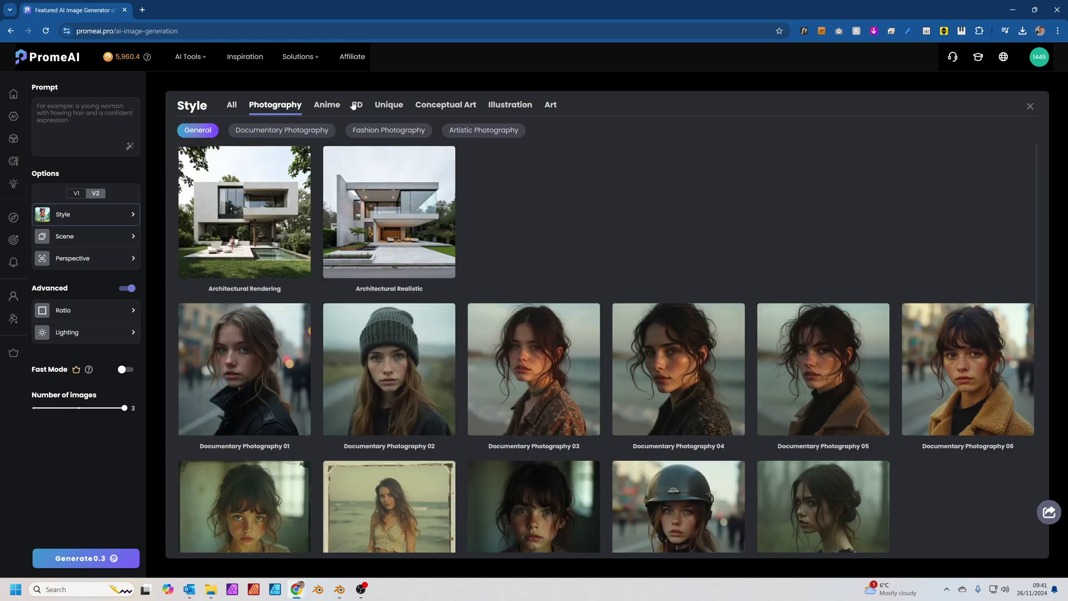
click(325, 105)
click(357, 107)
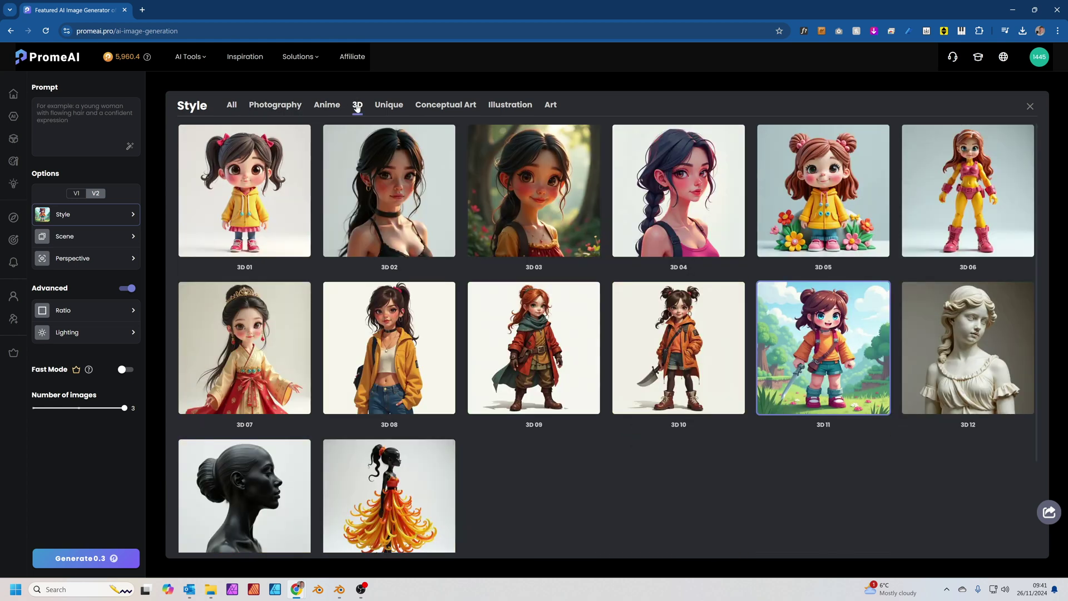
click(379, 107)
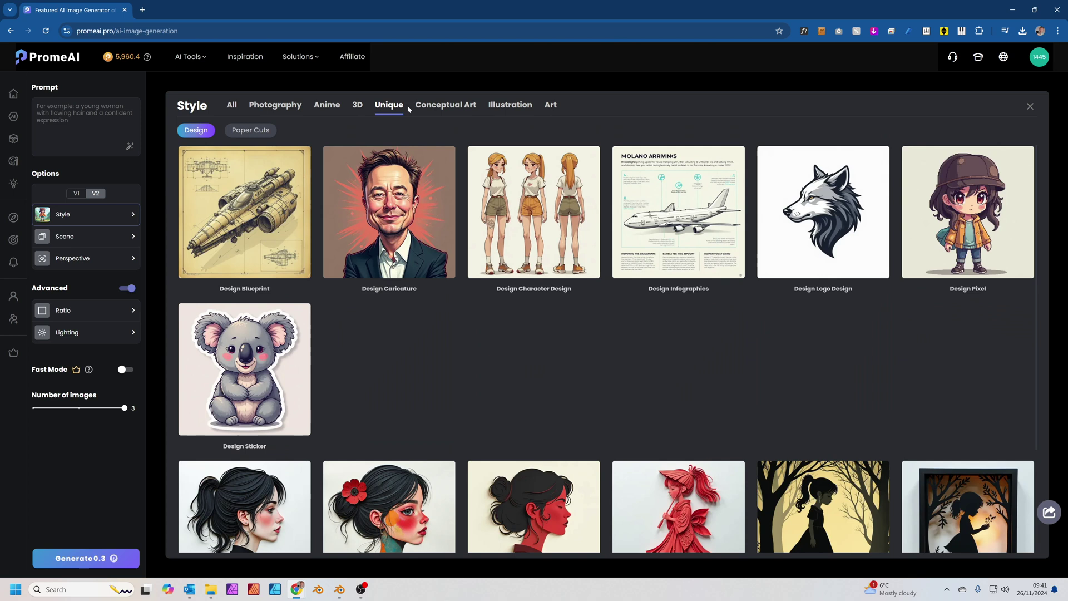
scroll(624, 268, down, 3)
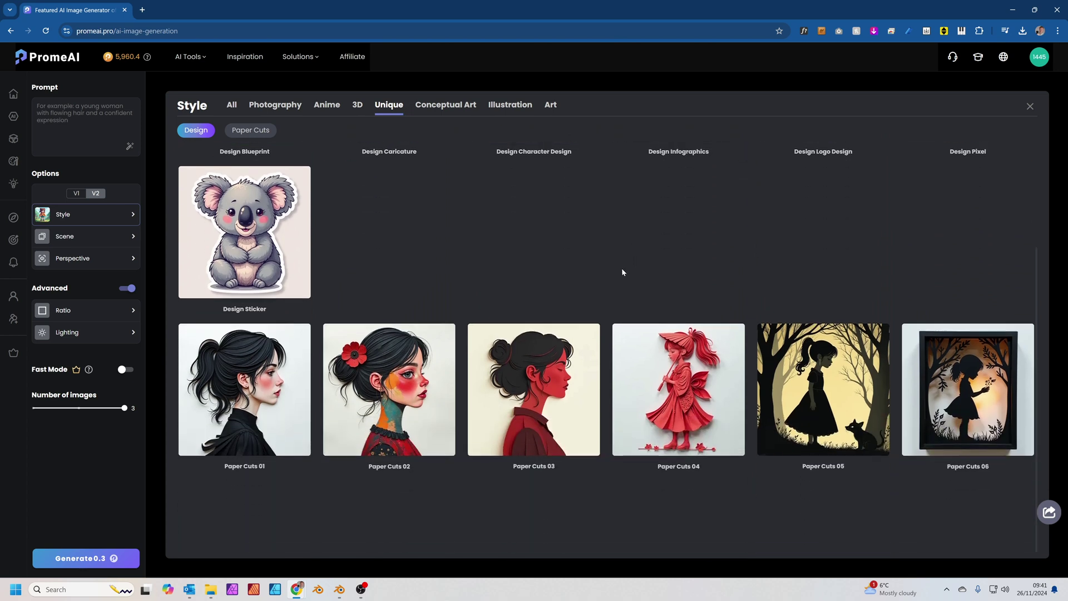
scroll(622, 268, up, 2)
click(451, 107)
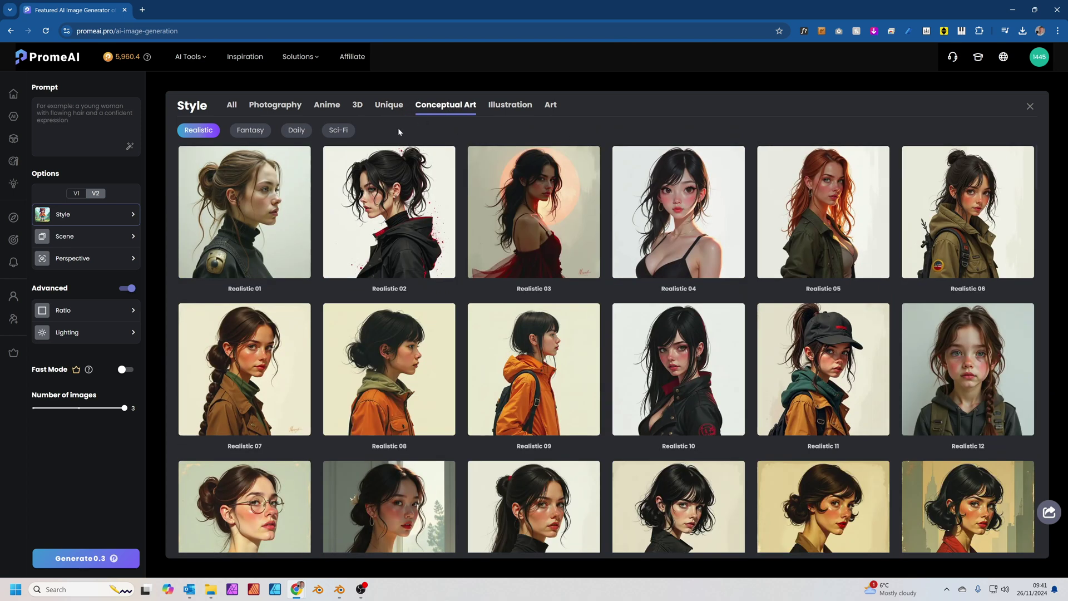
click(511, 105)
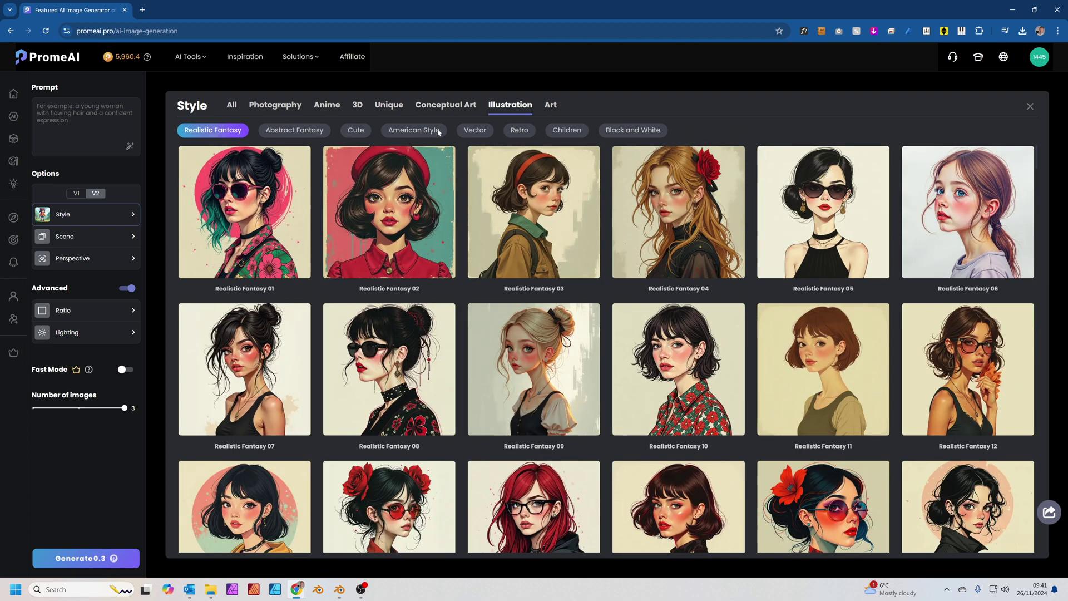
click(551, 105)
- Choose the Wide Angle View perspective and the Natural Landscapes scene from Landscape Design for the image generation
click(64, 236)
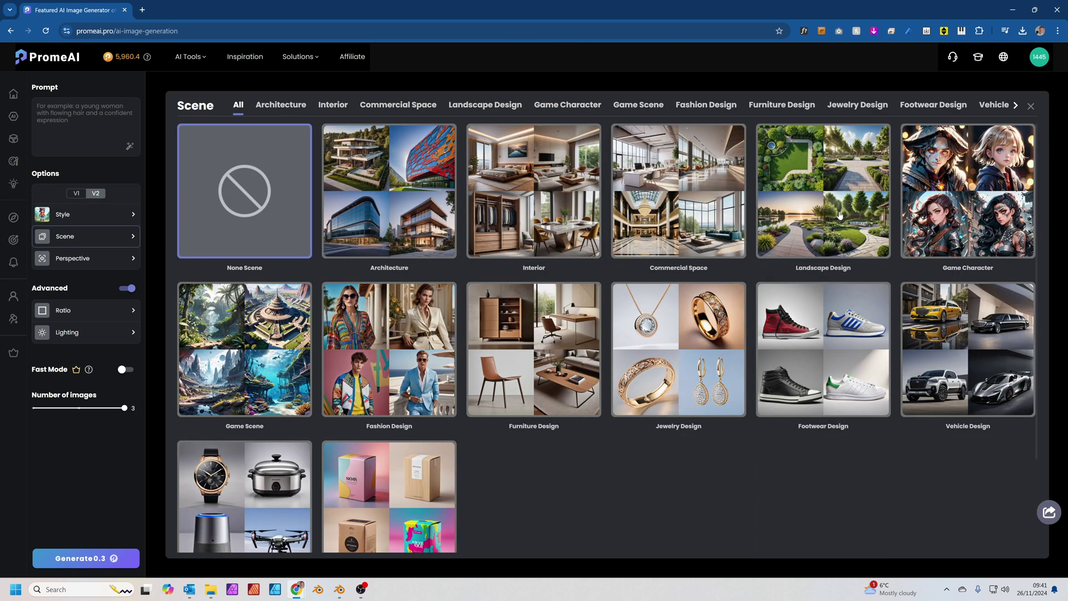
click(823, 212)
scroll(830, 216, down, 5)
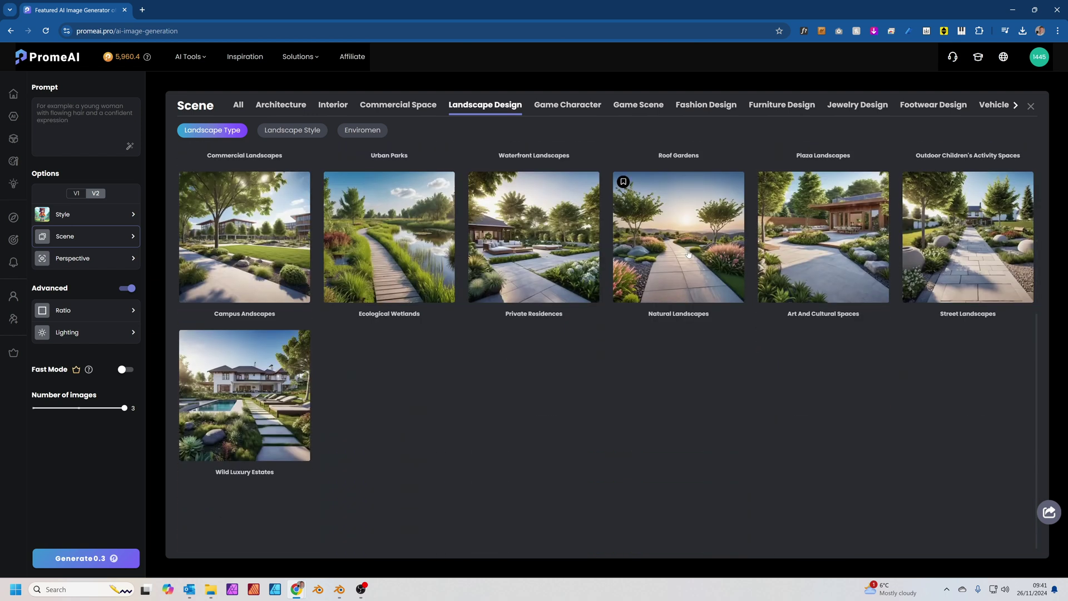
click(85, 259)
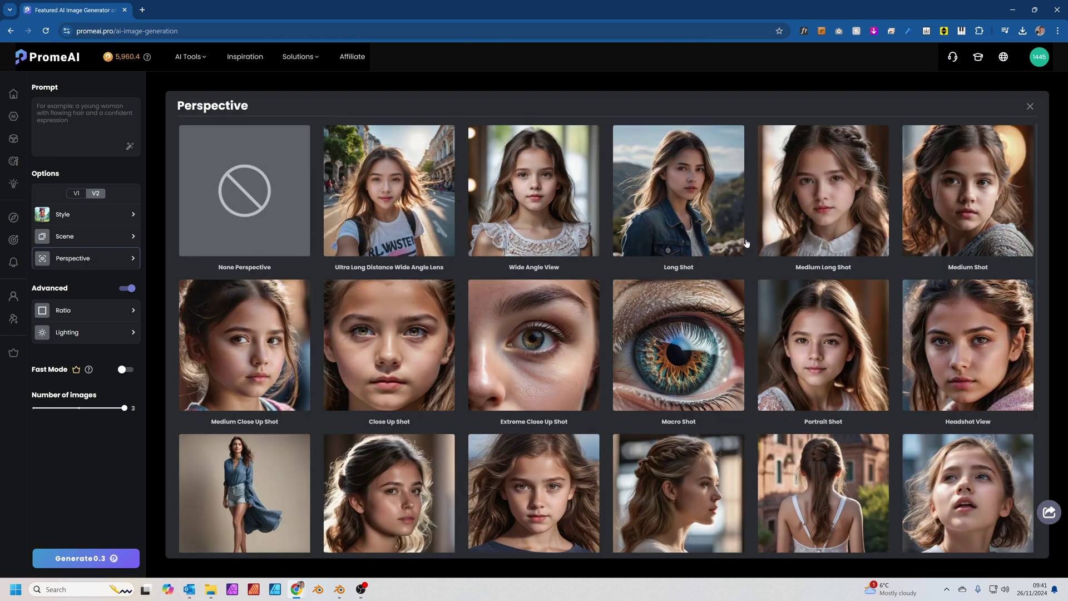
click(514, 199)
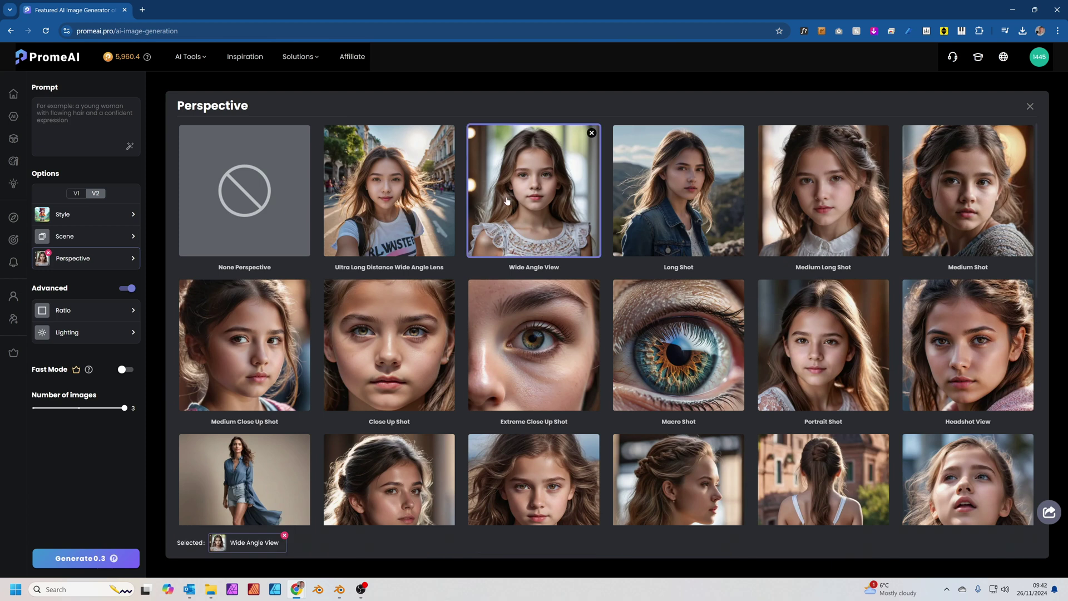
click(83, 233)
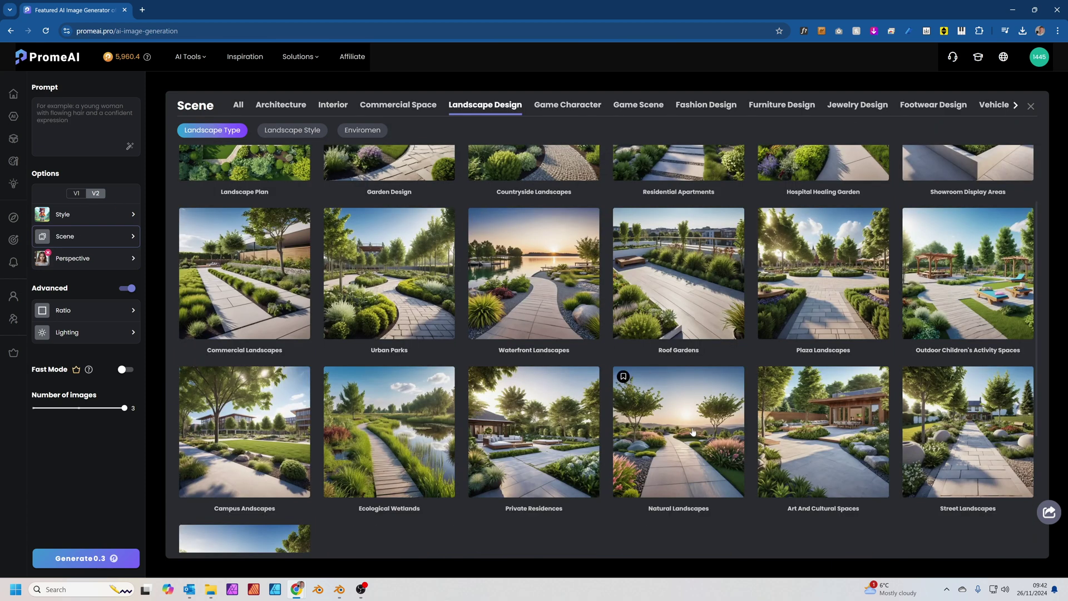
click(693, 431)
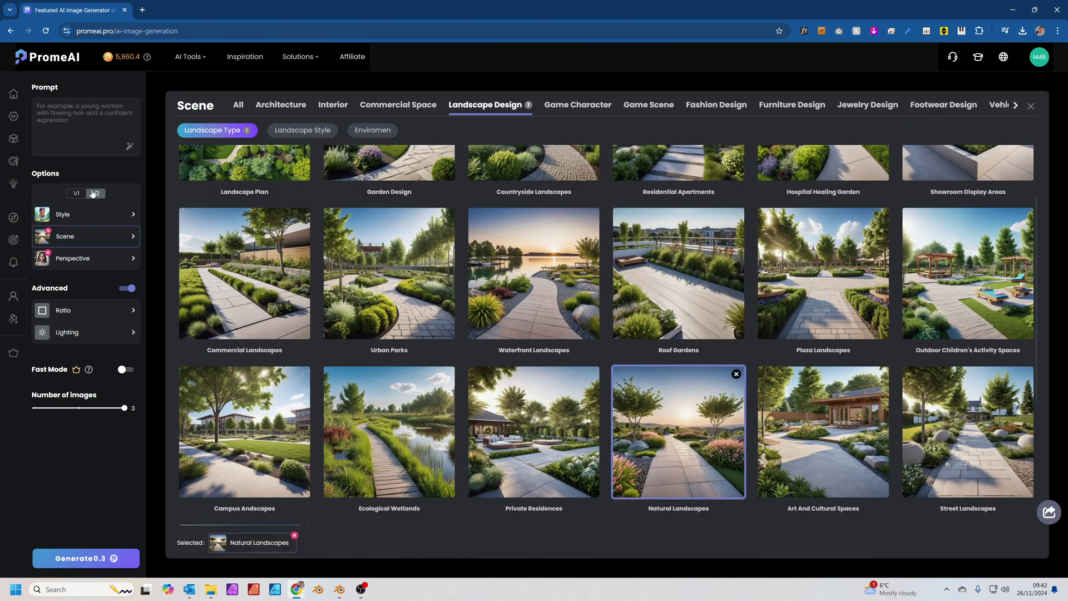
- Enter the prompt "Stunning desert background at sunset", enhance it with AI, and generate three images
click(98, 151)
text(Stunning desert background at sunset)
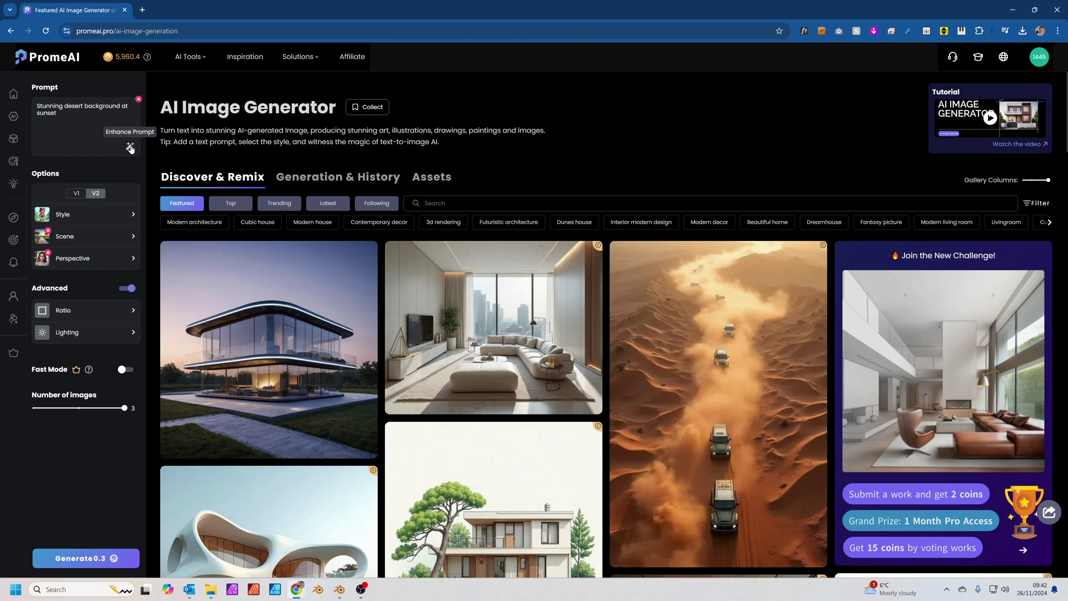
click(130, 148)
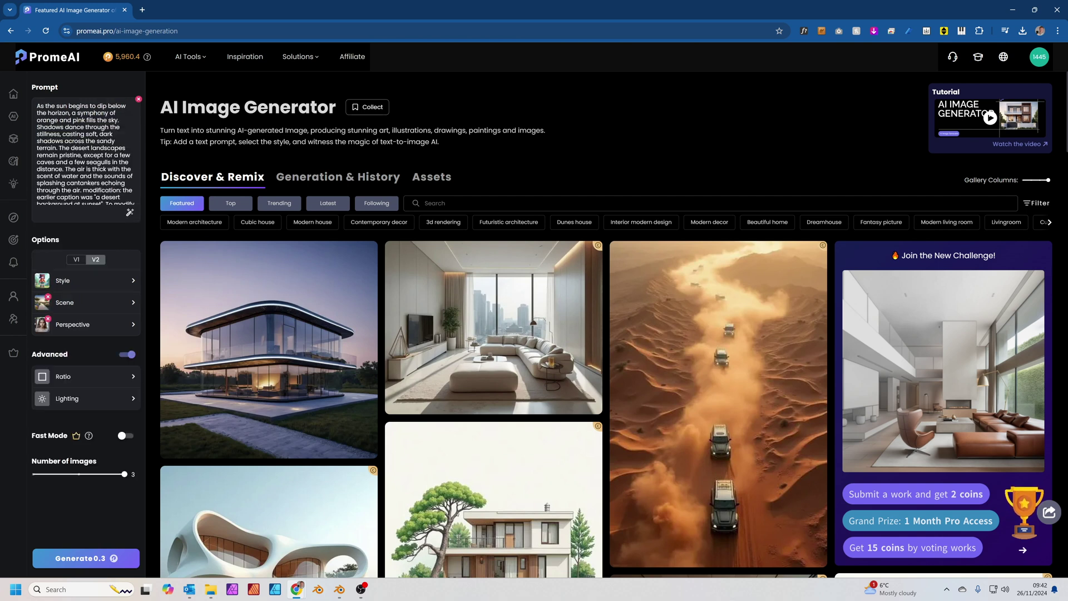
click(82, 557)
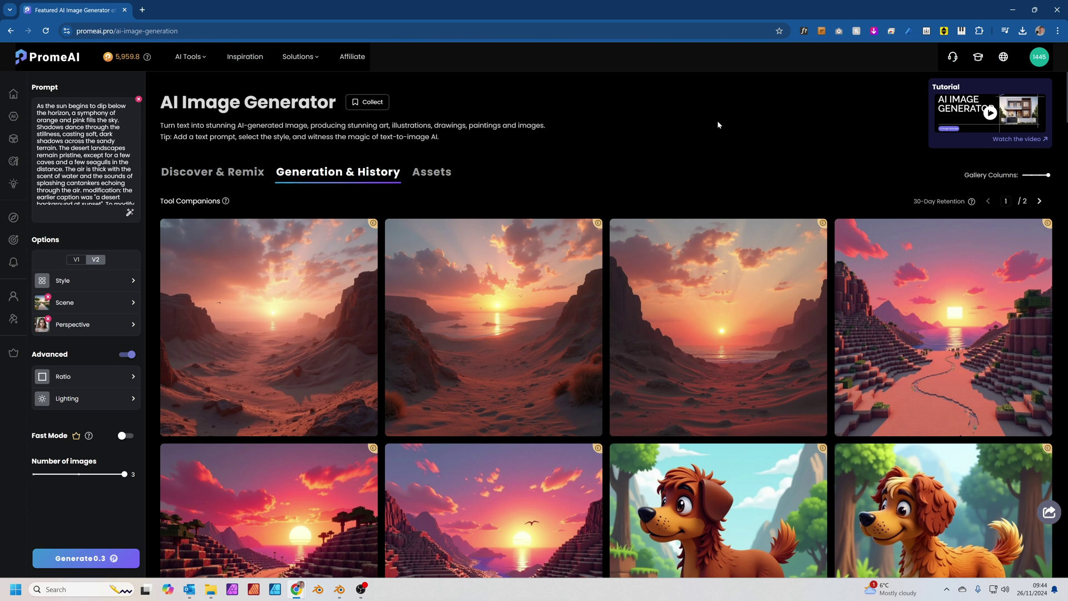
- View the generated desert sunsets full size and download the one with the sun over the sea using Normal 4x Upscaler
click(746, 311)
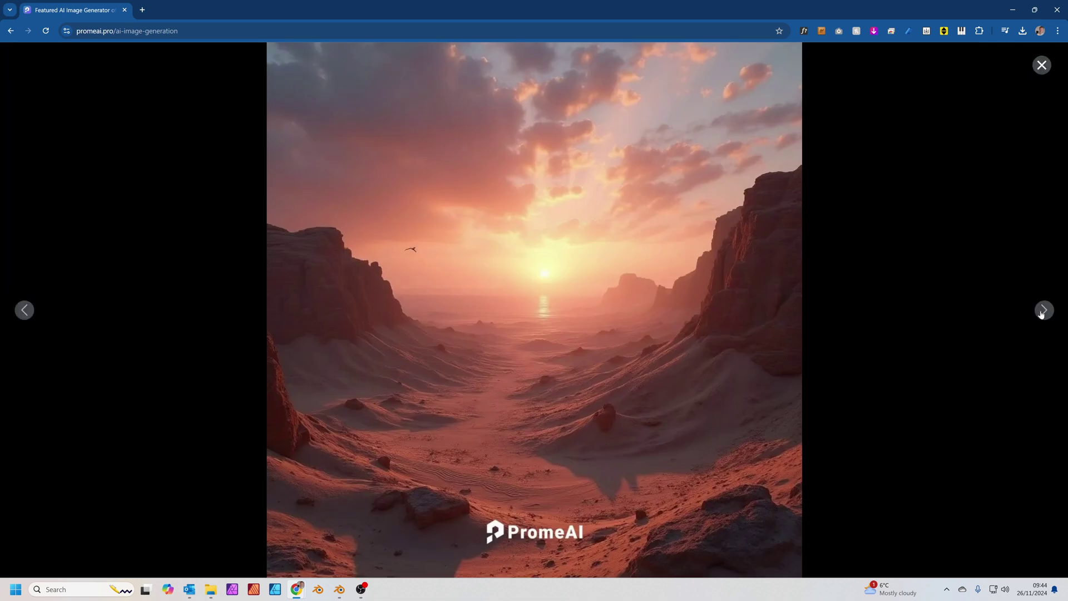
click(1044, 310)
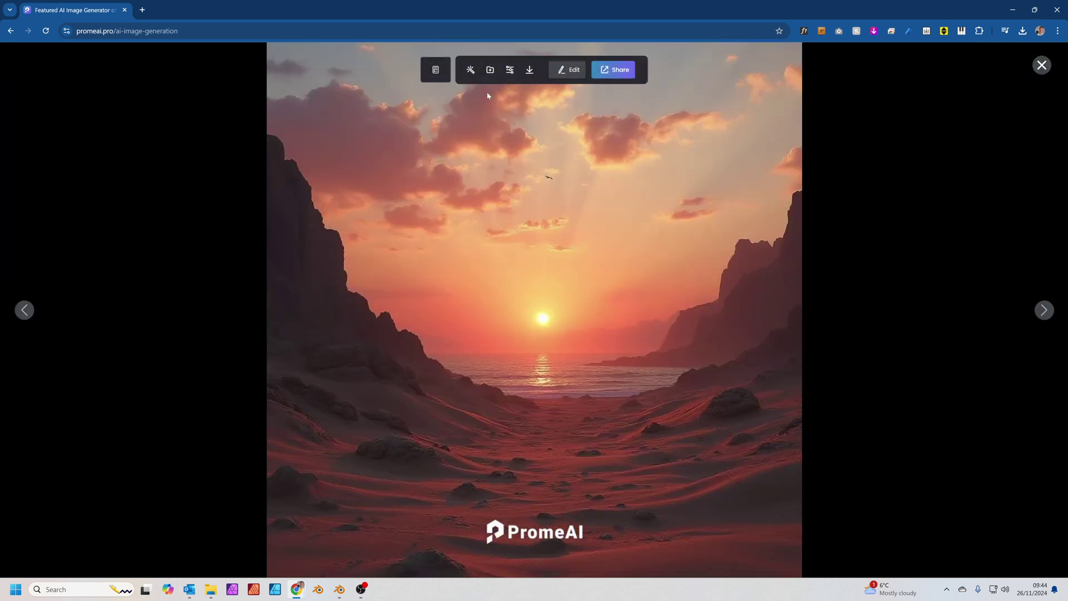
click(530, 70)
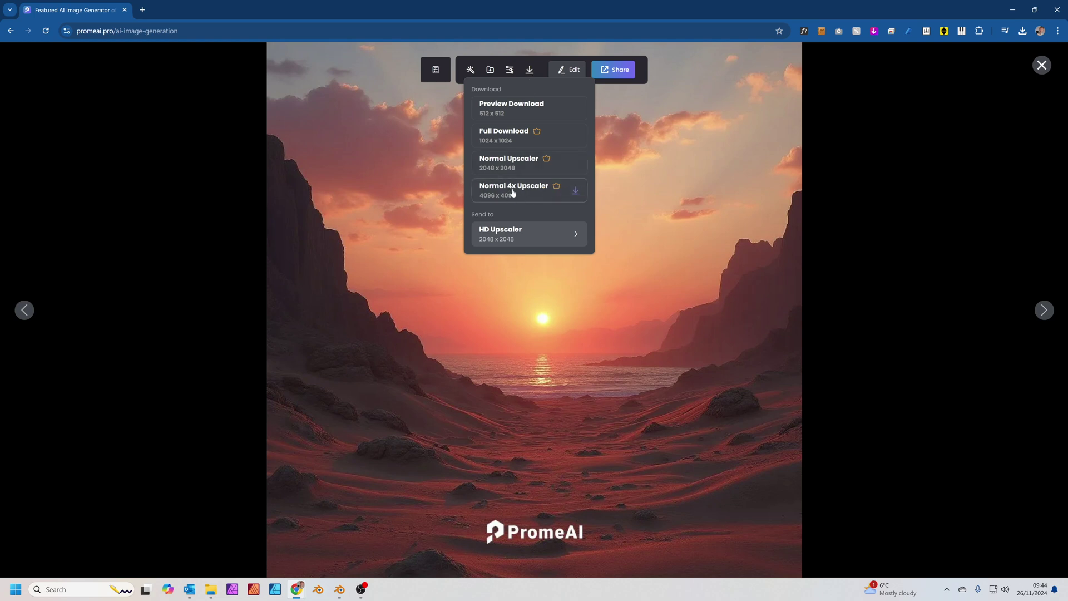
click(576, 191)
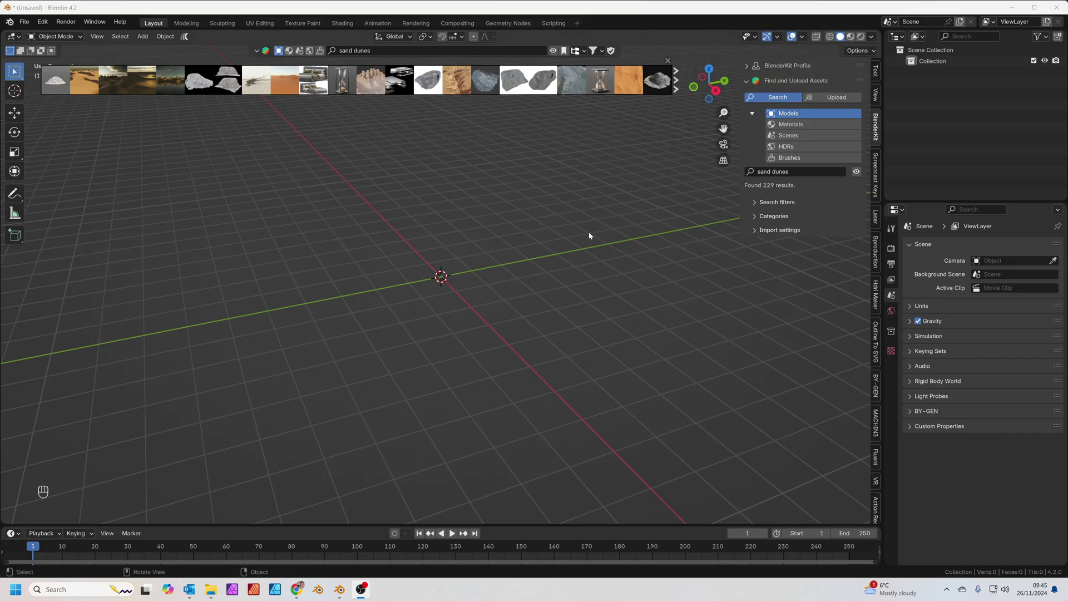
- Switch to Blender and add the Sand dunes terrain tileable model from the BlenderKit results
mouse_move(89, 83)
click(81, 79)
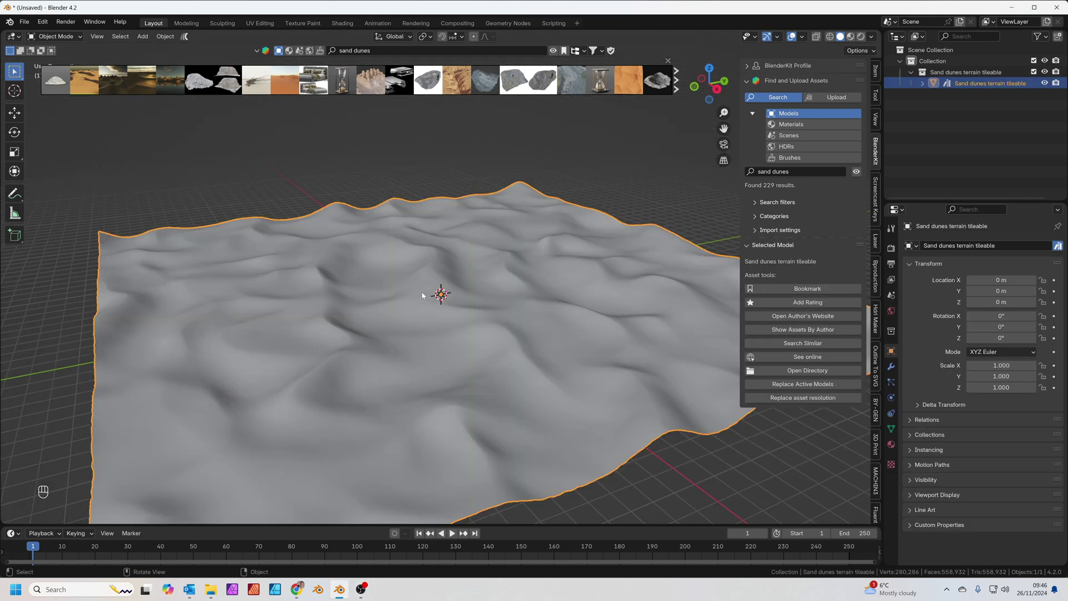
- Add the downloaded desert sunset image from the Downloads folder as an image mesh plane
click(142, 37)
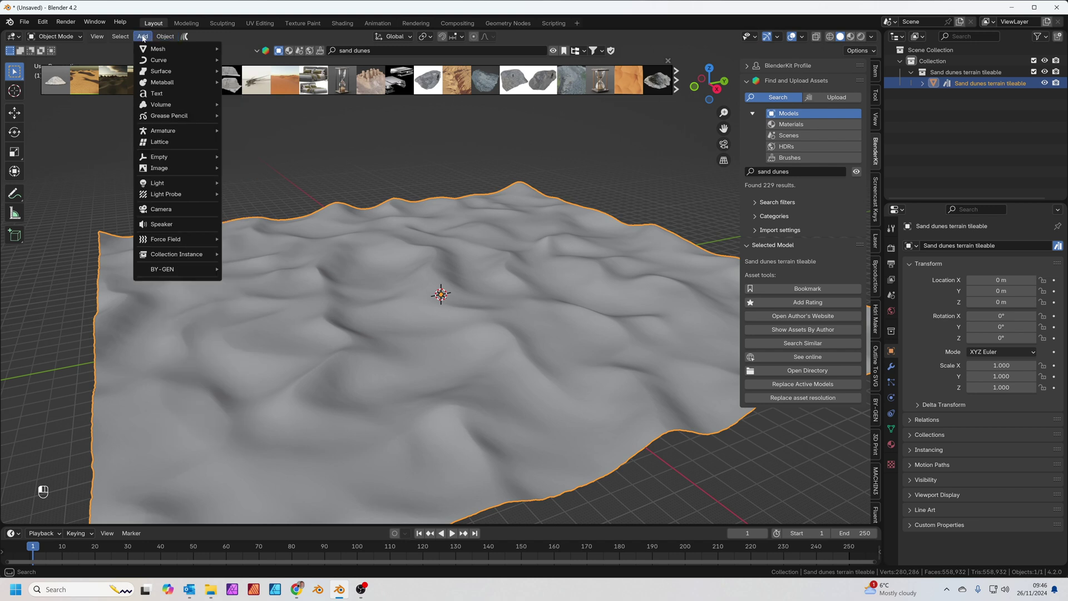
mouse_move(142, 52)
mouse_move(178, 168)
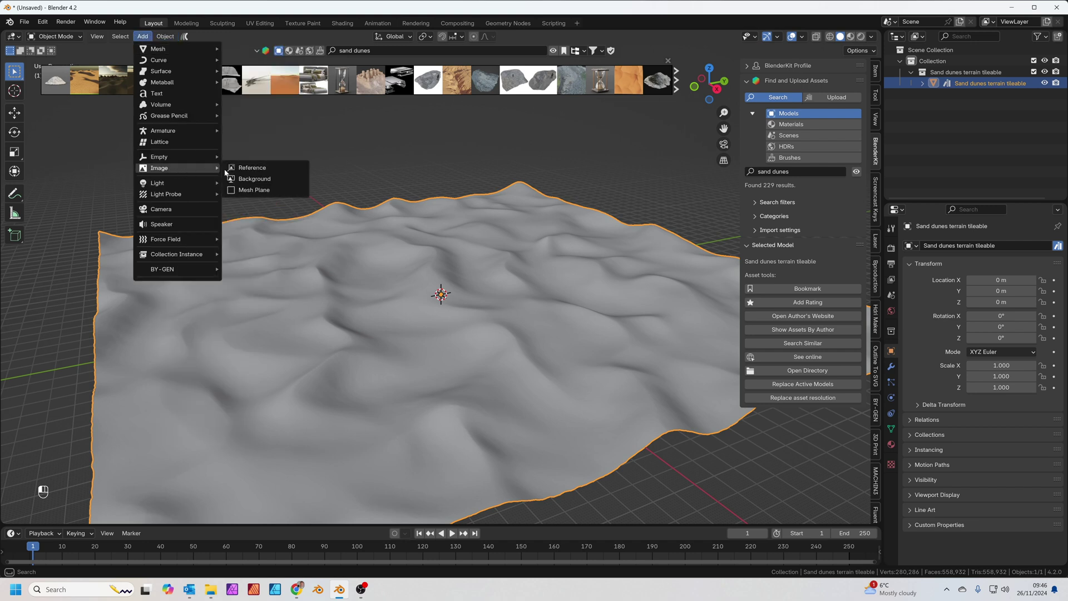
click(267, 191)
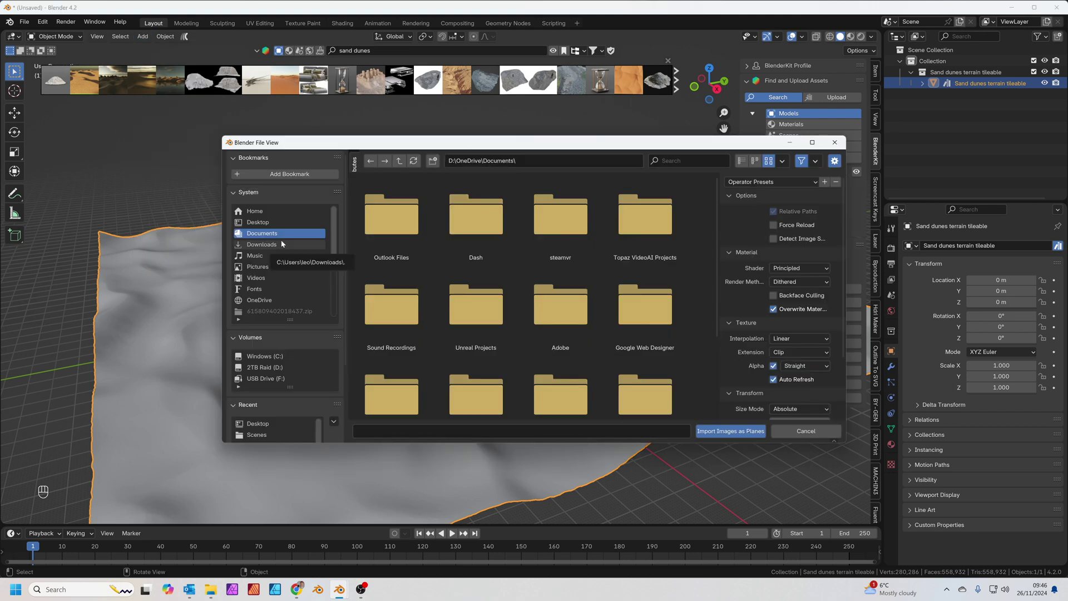
click(283, 245)
scroll(482, 302, down, 3)
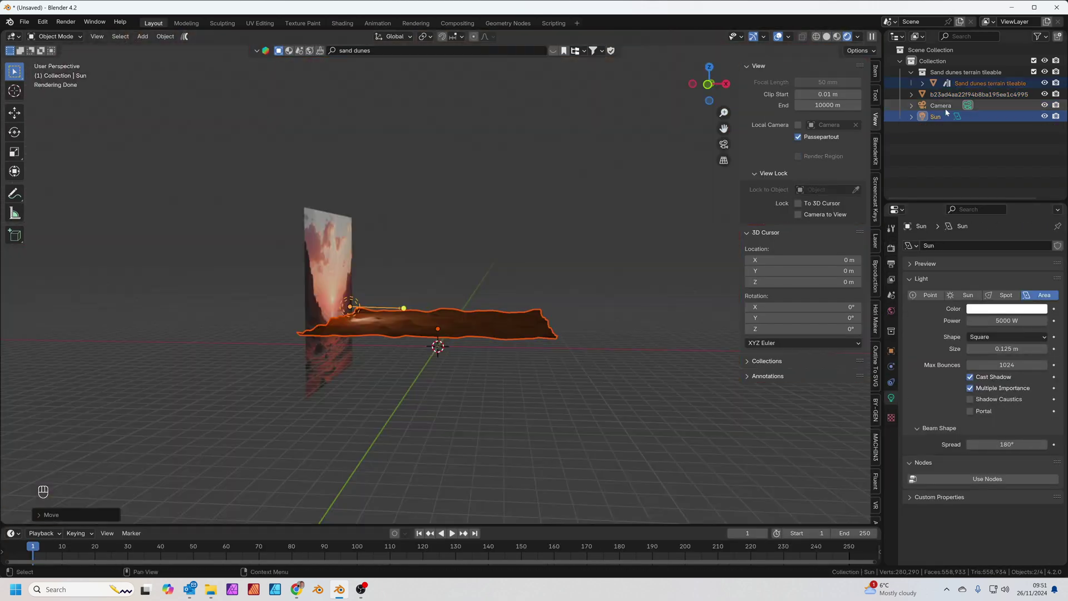
- View the desert scene with the sunset backplate through the camera
key(KP_0)
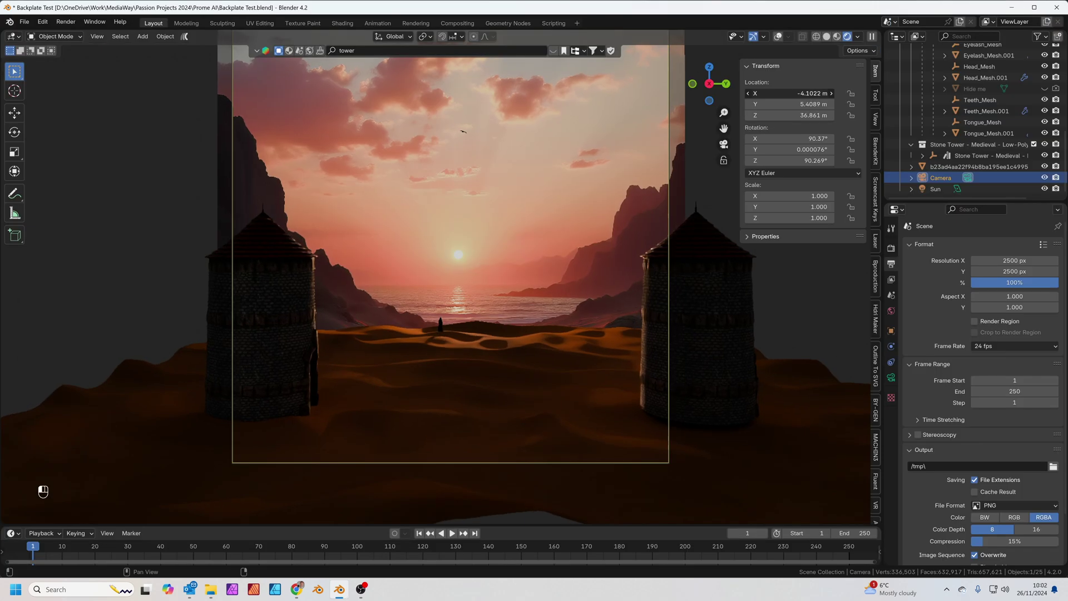
shift+middle_drag(451, 267, 431, 275)
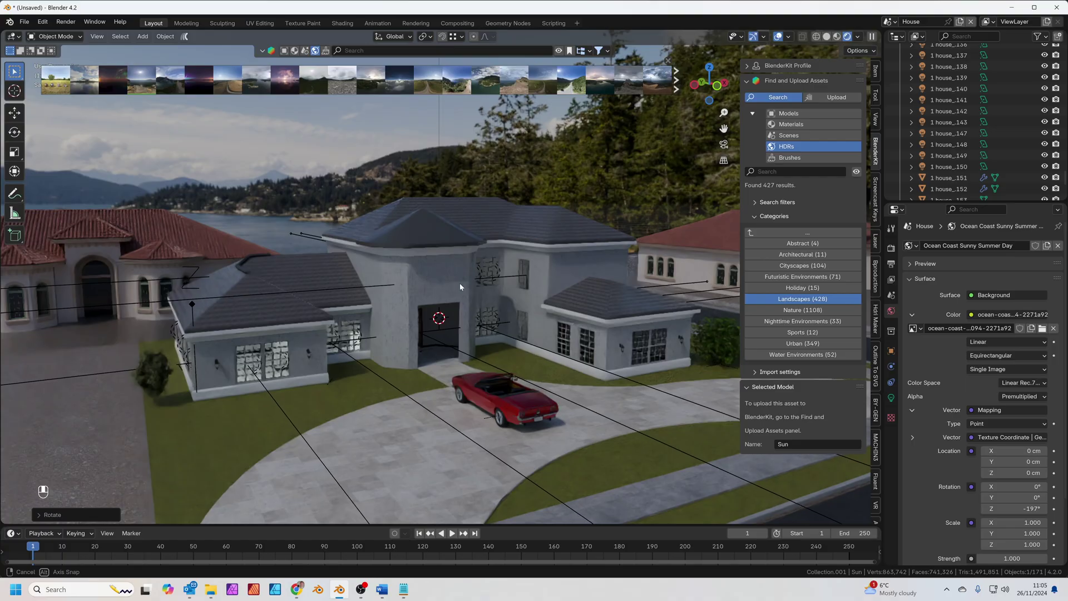
- View the house scene through the camera and render the image
middle_drag(460, 283, 543, 277)
scroll(541, 275, up, 3)
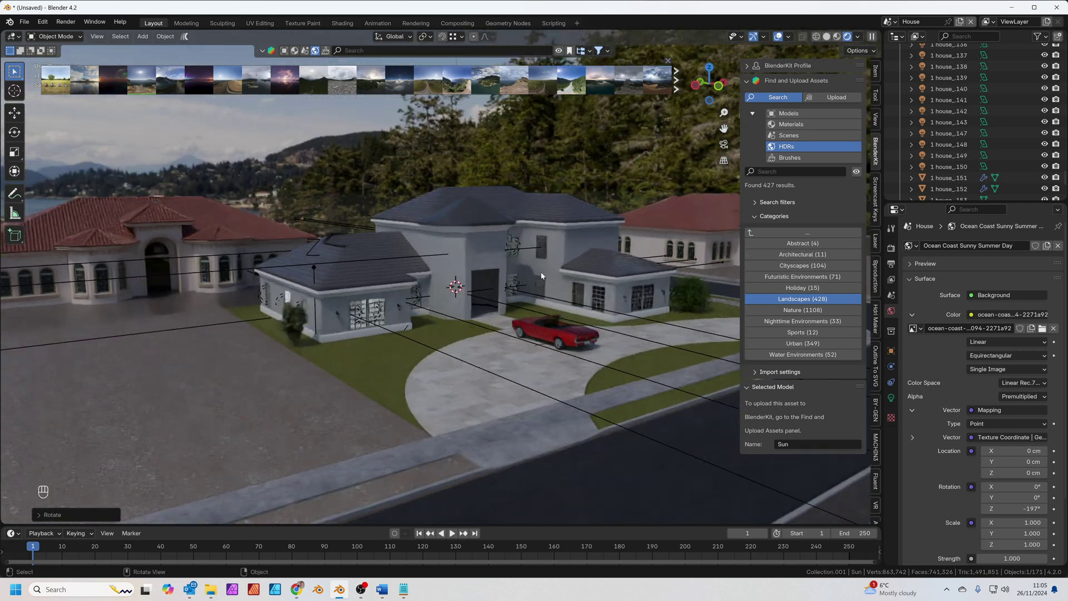
middle_drag(455, 161, 579, 320)
scroll(579, 321, up, 2)
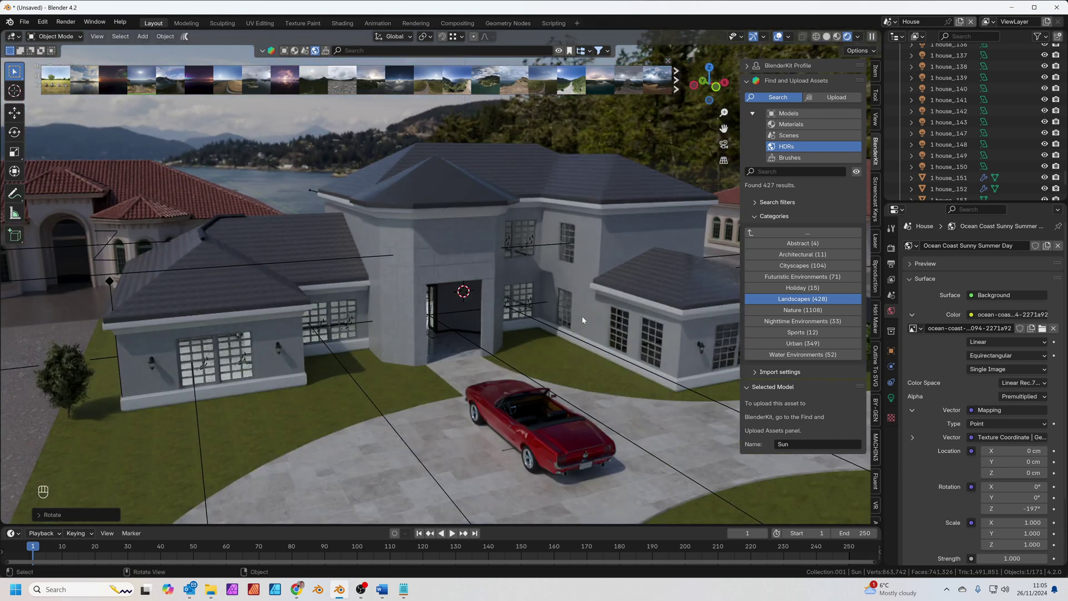
key(KP_0)
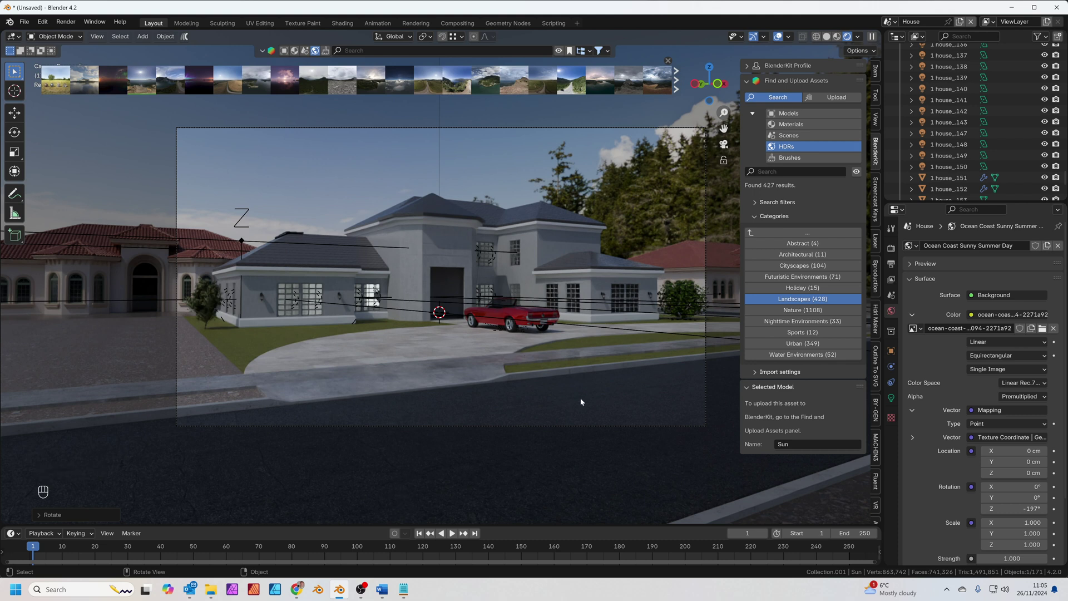
key(F12)
click(391, 176)
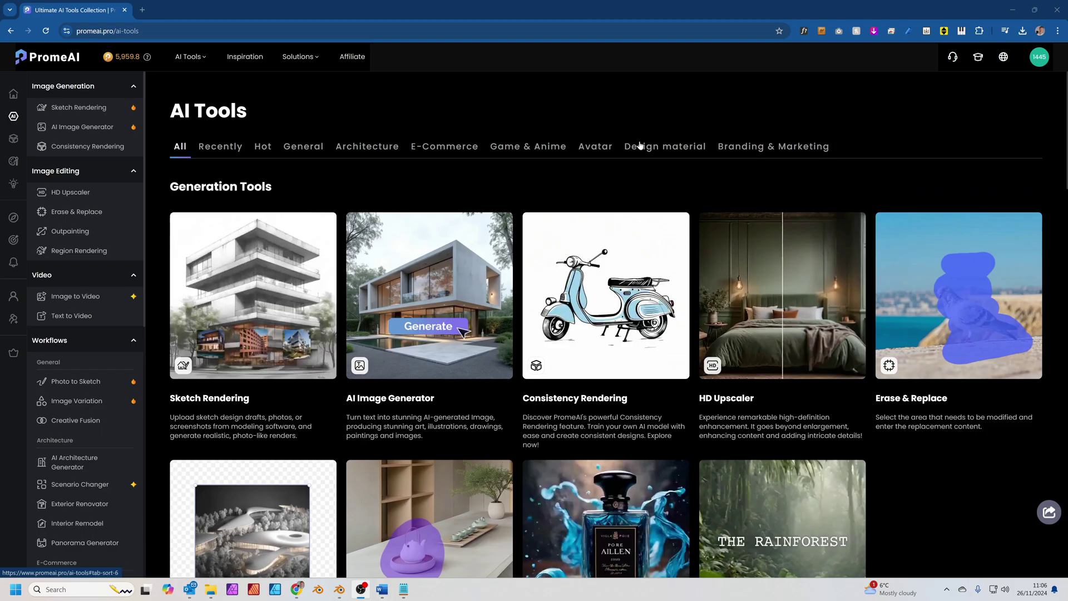
- Switch to PromeAI, open the Scenario Changer workflow and upload the house render as its source image
scroll(910, 226, down, 8)
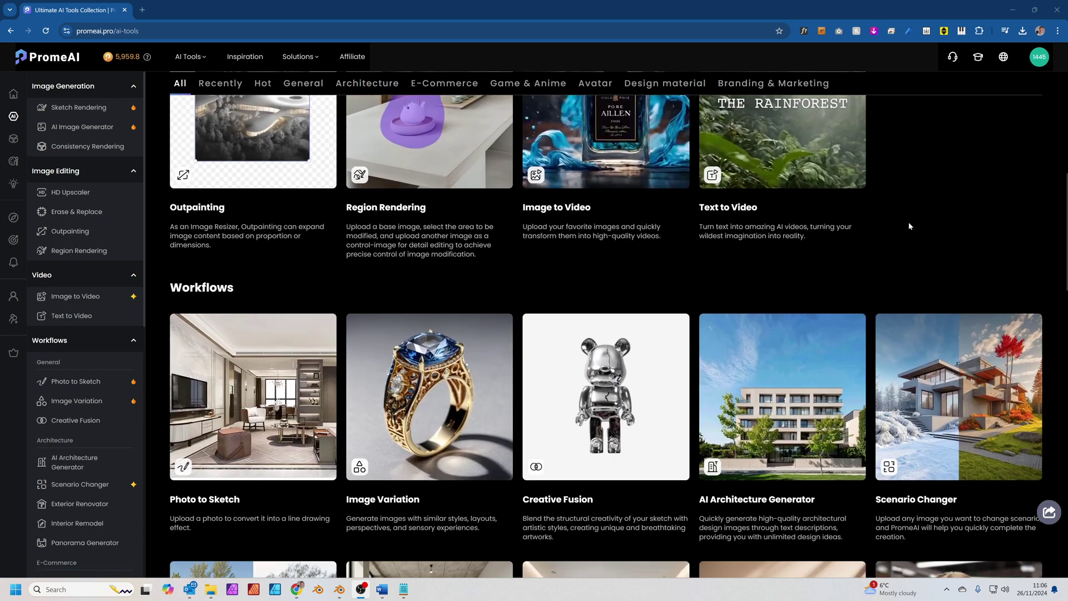
scroll(890, 189, down, 4)
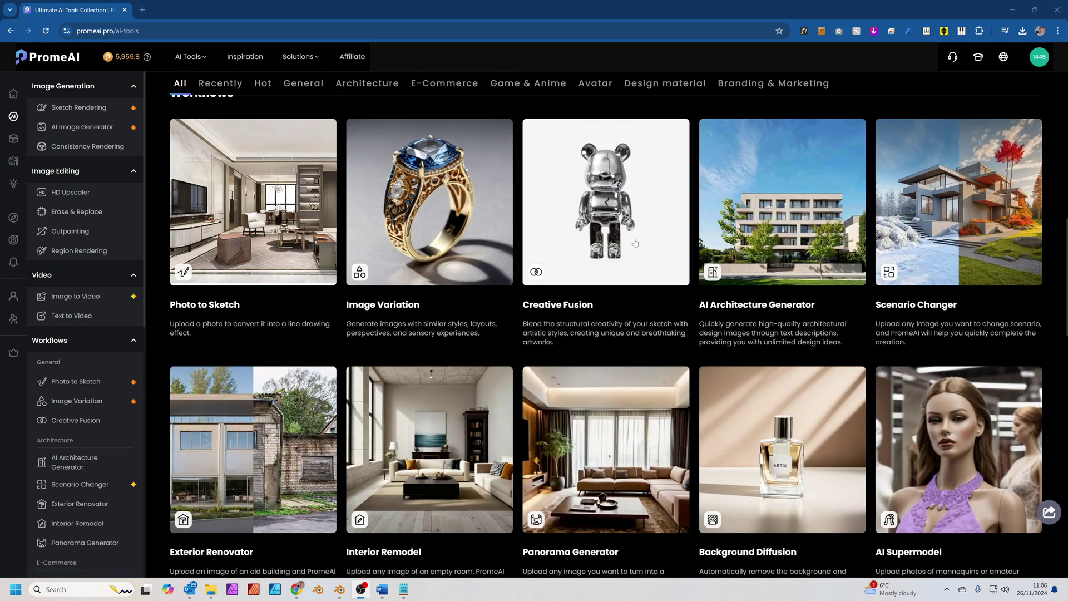
mouse_move(940, 245)
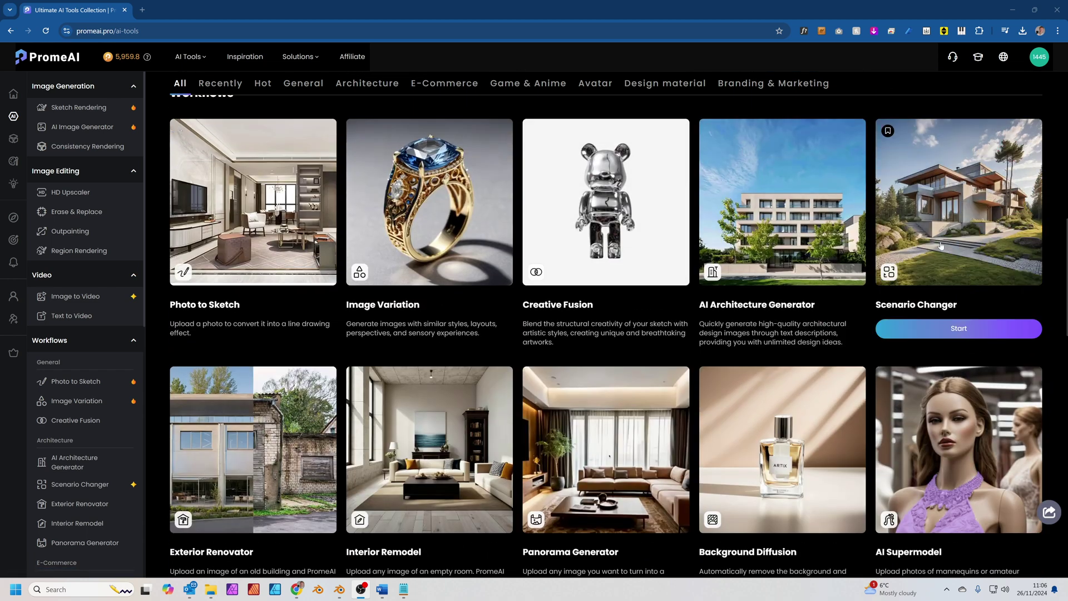
click(970, 209)
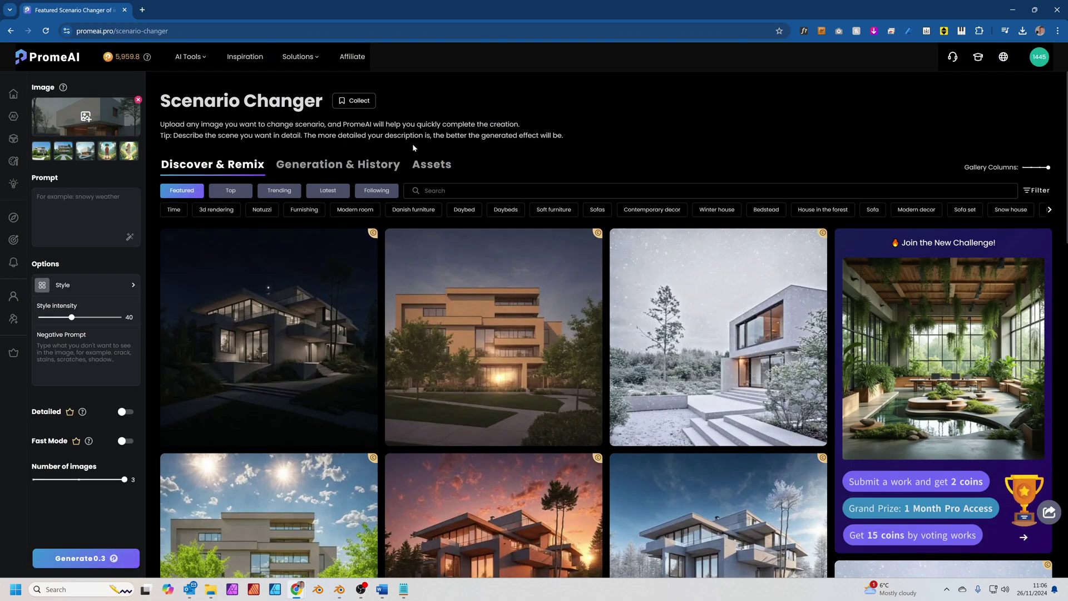
click(85, 118)
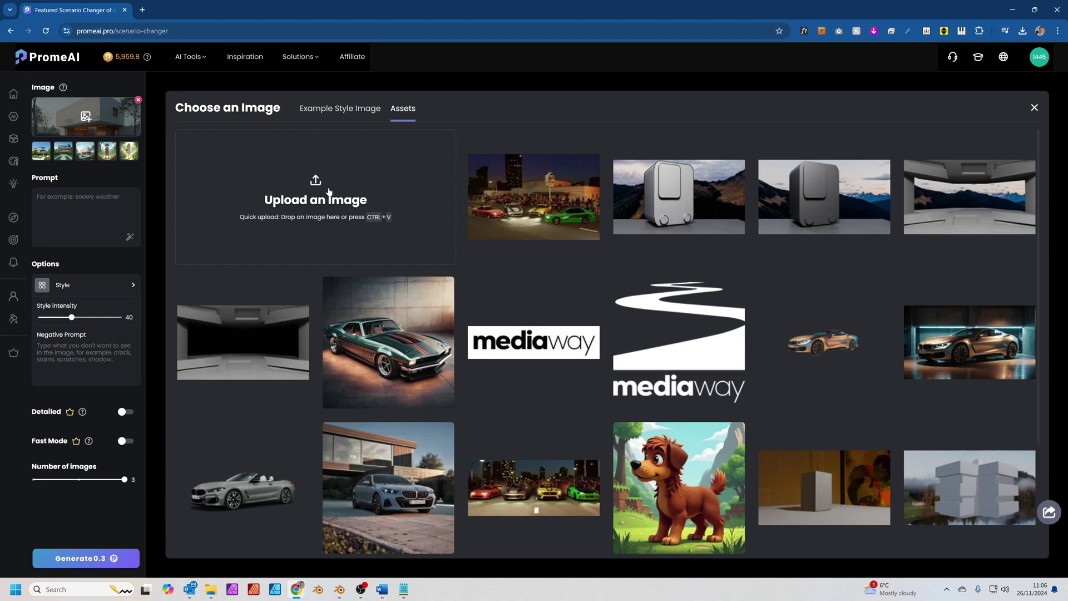
- Apply the Autumn season style to the house image, generate the variations and view the result full size
click(120, 287)
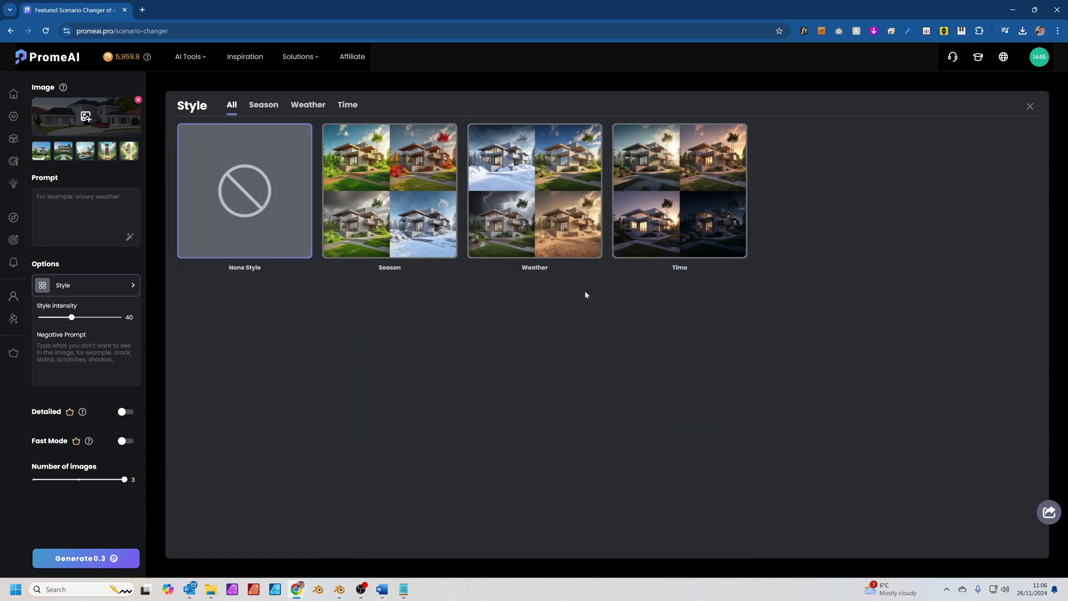
click(415, 198)
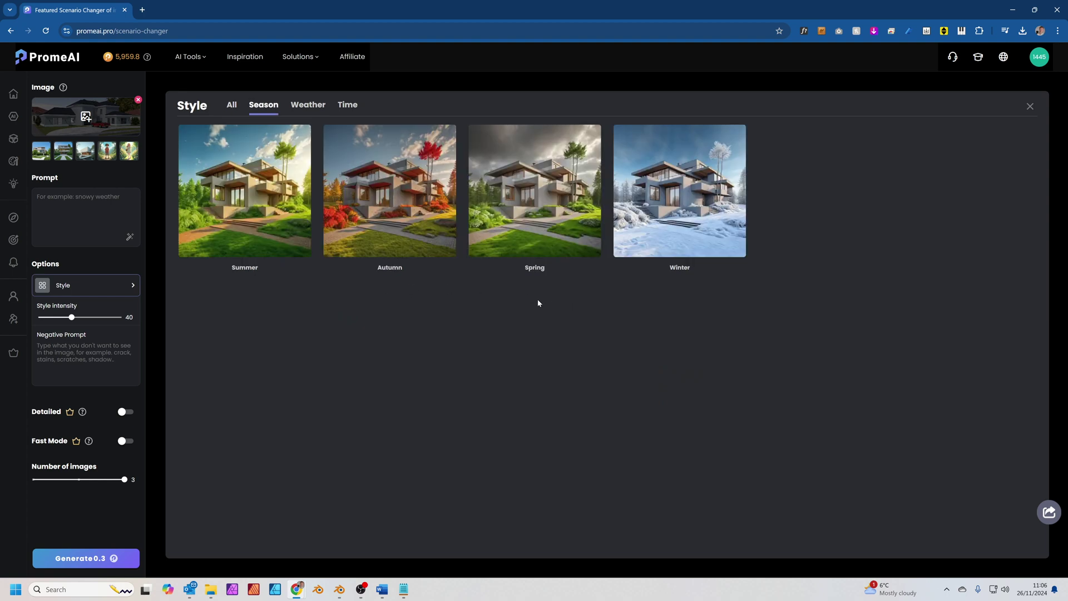
click(405, 195)
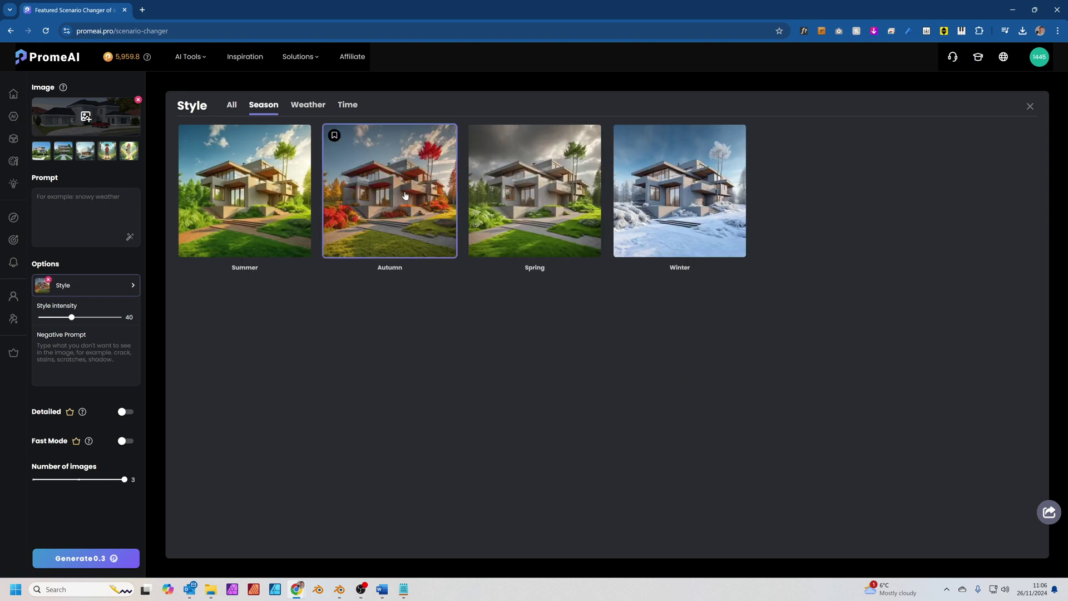
click(94, 558)
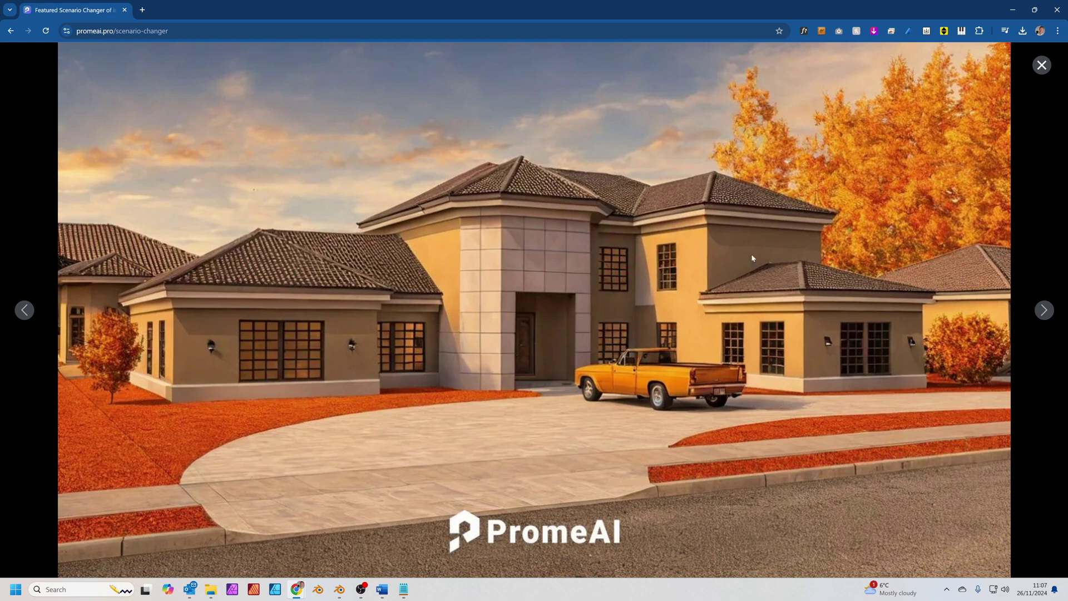
click(1041, 65)
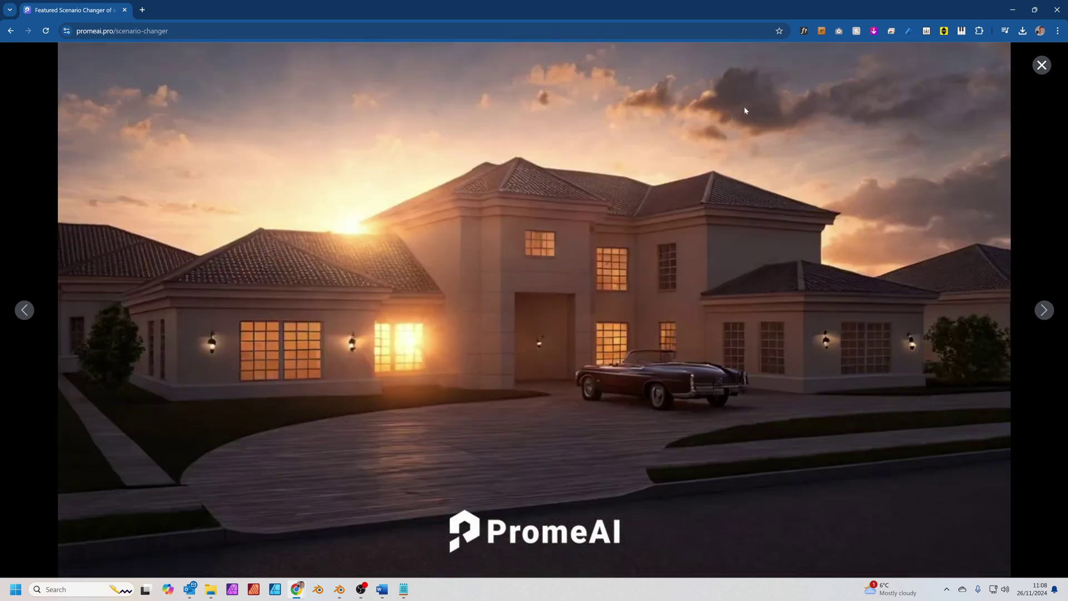
- Generate versions of the house with the Weather-Frost style and view them full size
click(1042, 65)
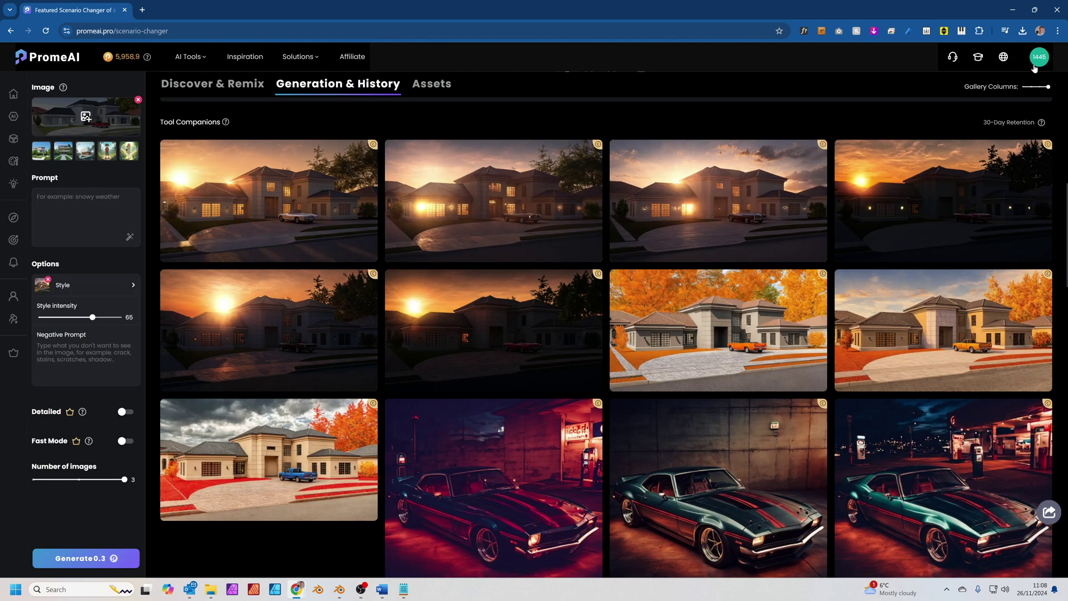
click(78, 288)
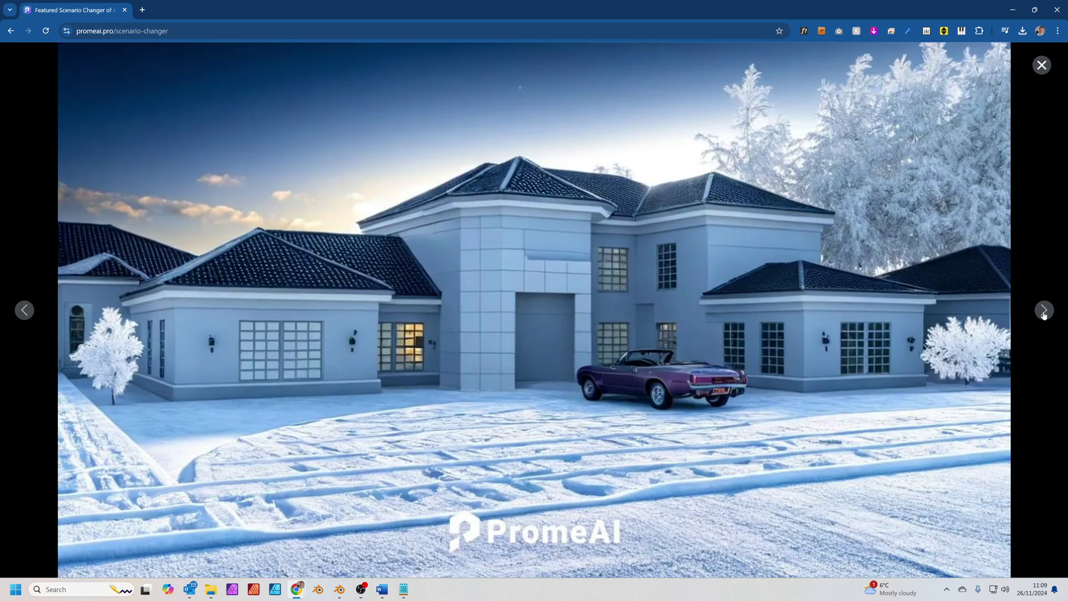
click(1043, 312)
click(1044, 313)
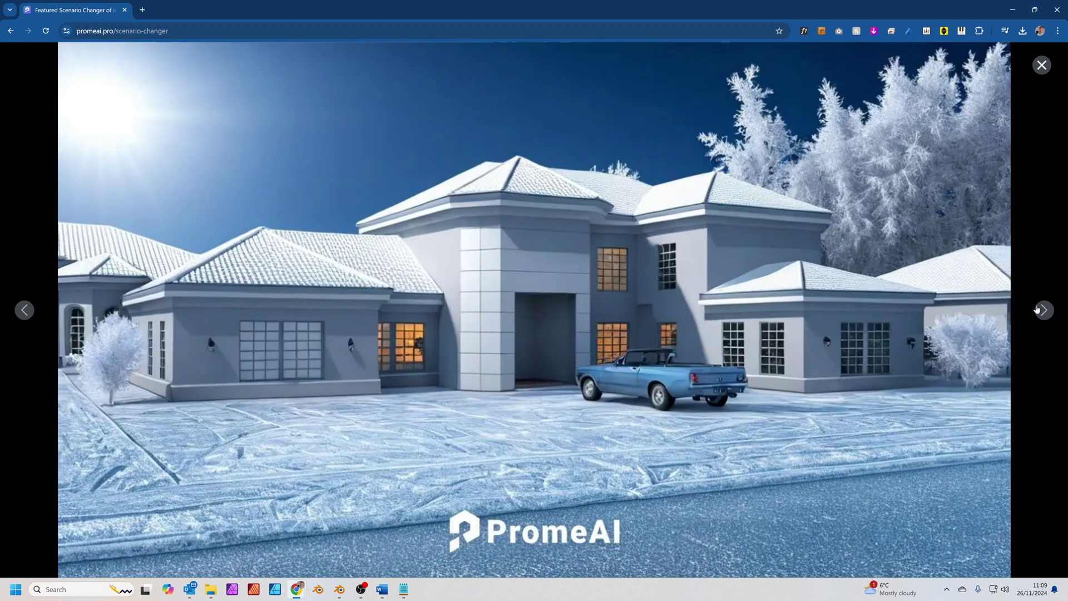
mouse_move(460, 228)
click(1041, 65)
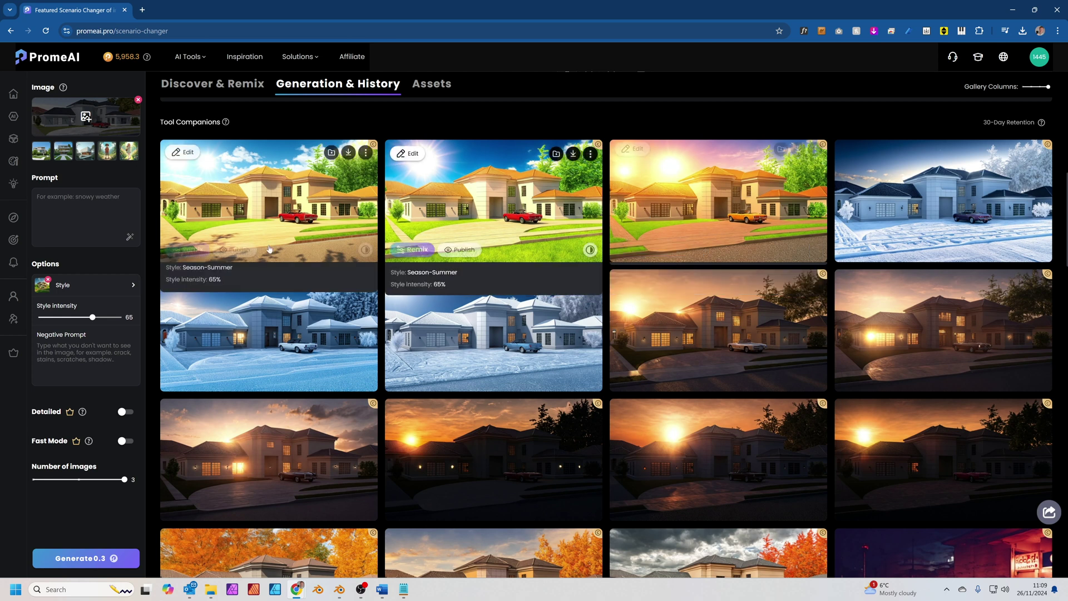
- Compare the summer, frost, sunset and autumn versions of the house in the generation history
scroll(841, 285, down, 1)
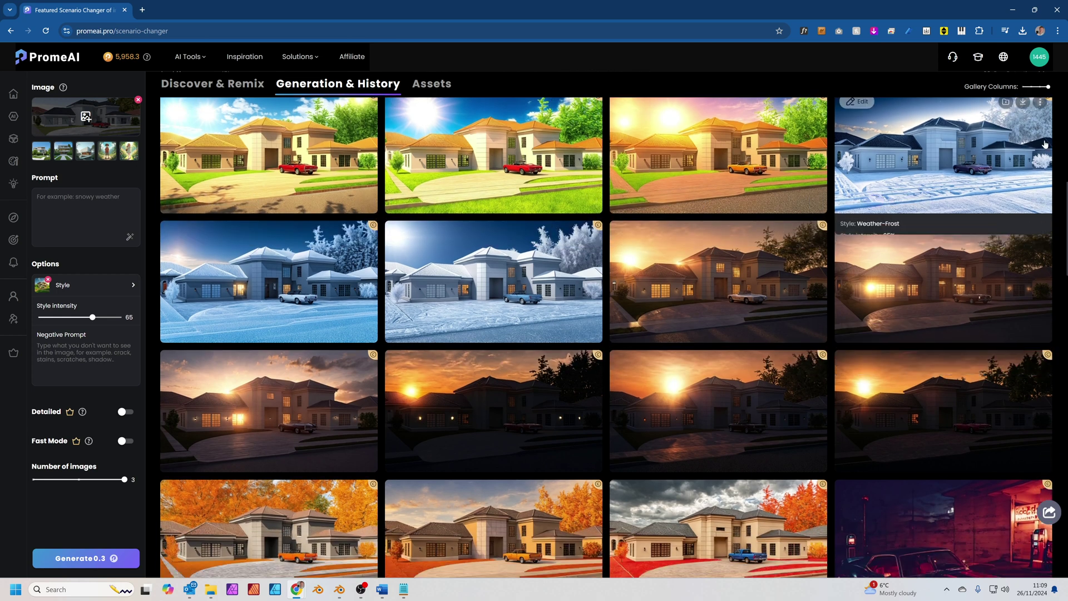
scroll(1059, 149, down, 3)
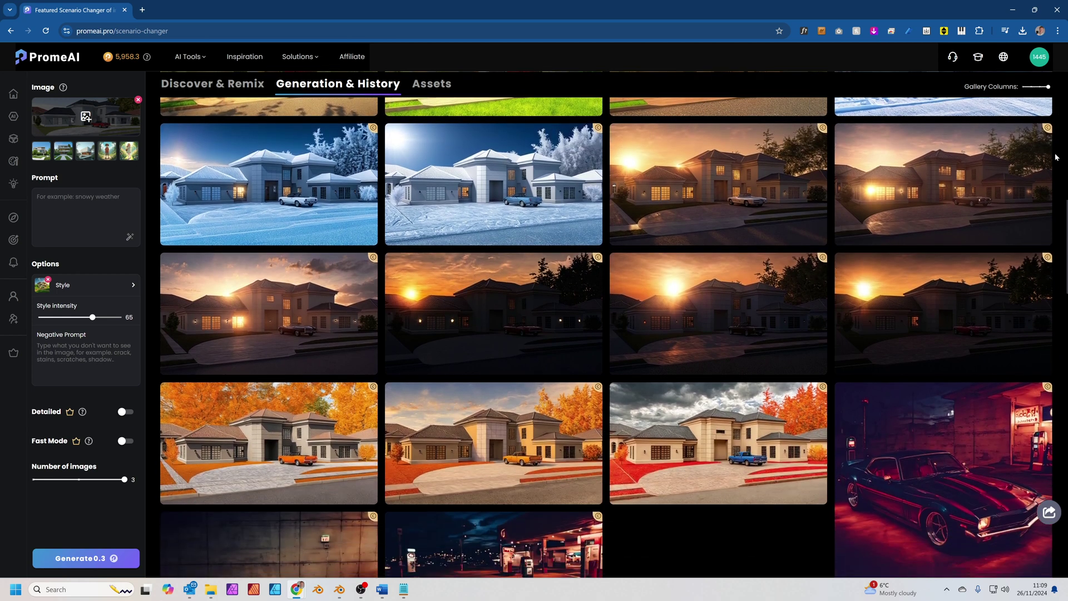
scroll(1056, 159, up, 1)
scroll(1056, 159, up, 4)
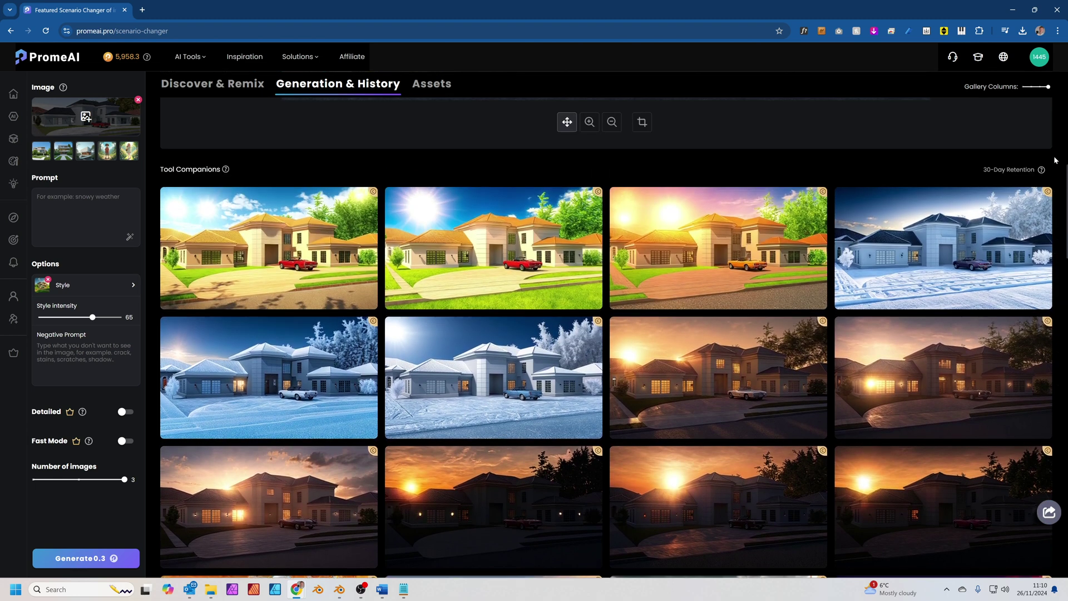
scroll(1054, 161, down, 2)
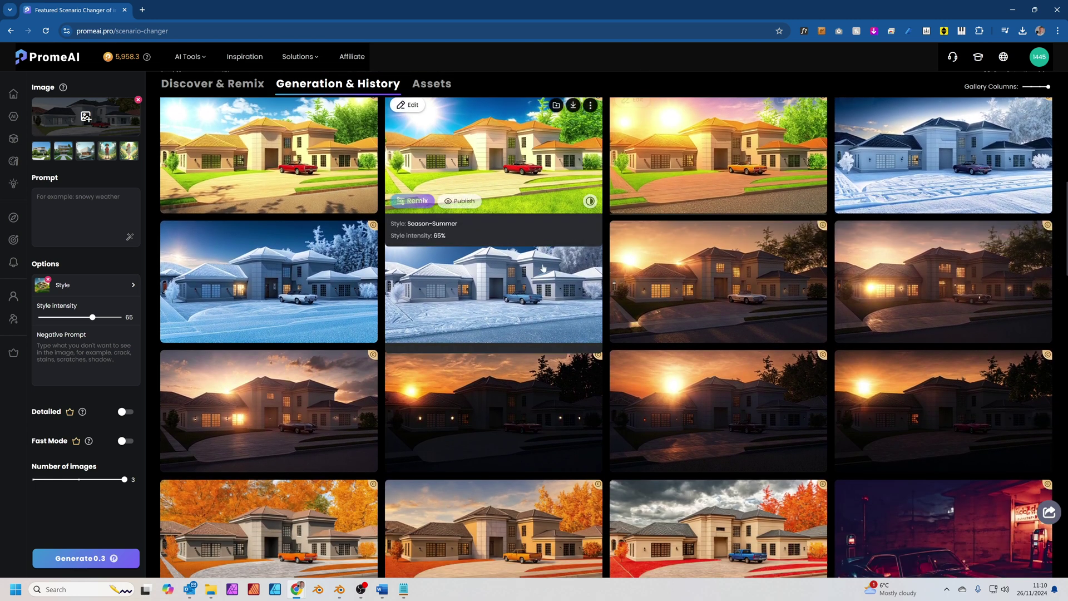
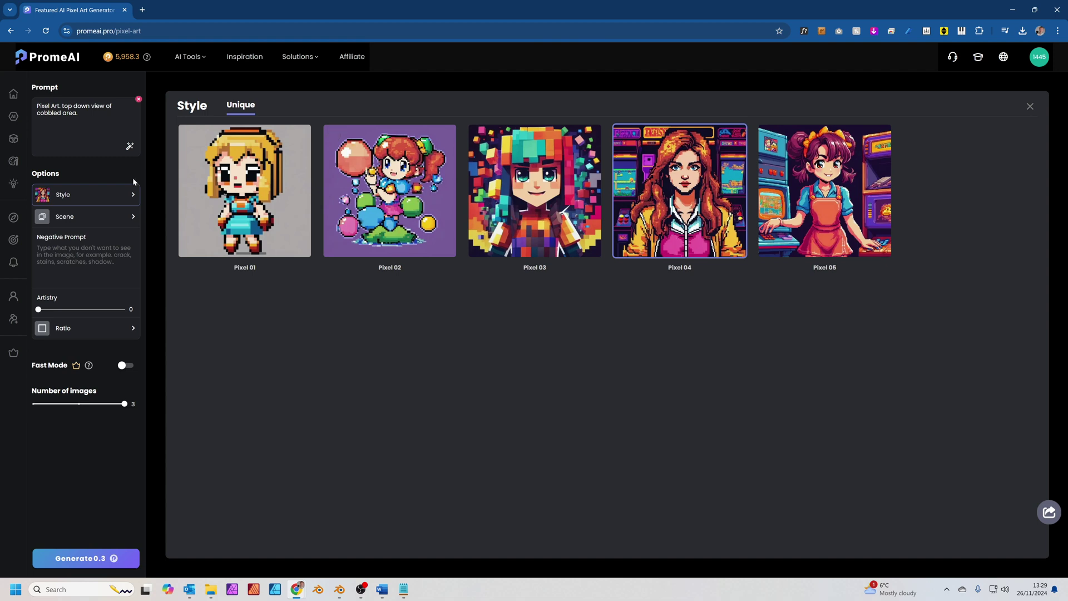
- Choose the Cyberpunk City game scene for the AI Pixel Art Generator
click(82, 214)
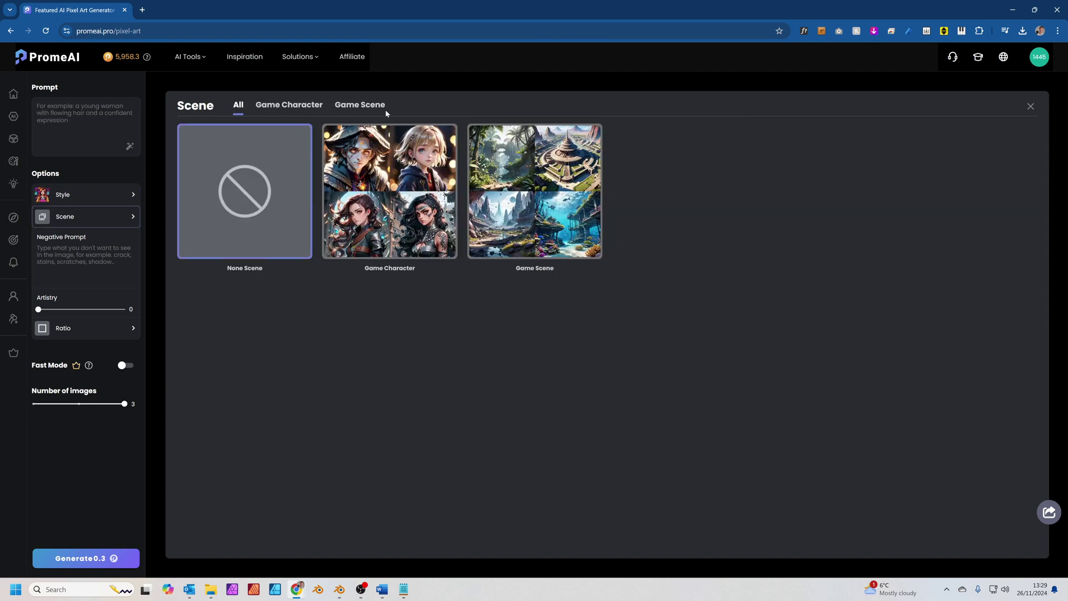
click(355, 106)
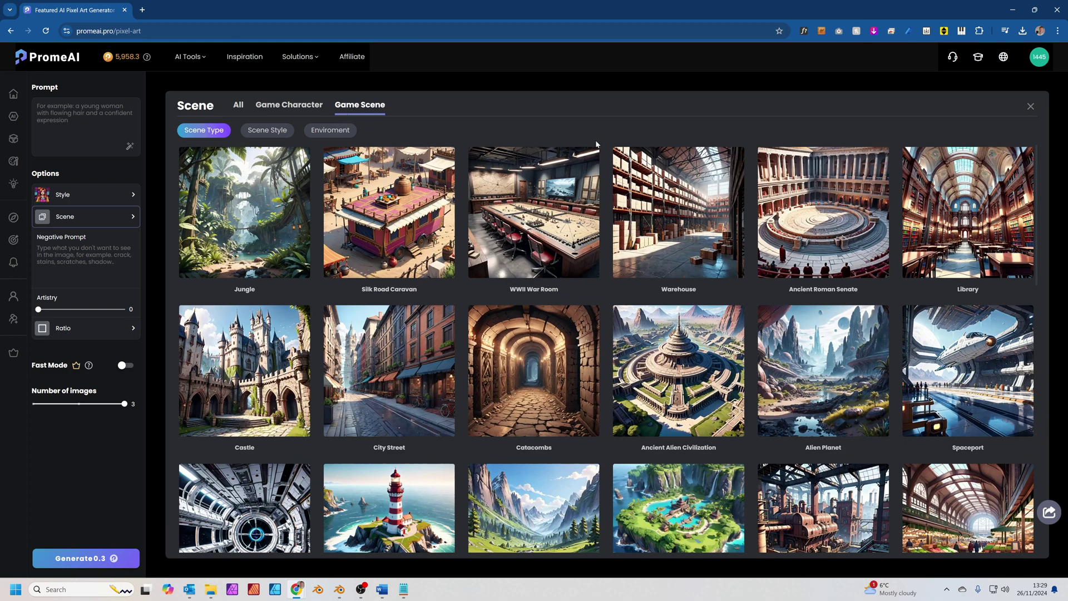
scroll(501, 183, down, 8)
scroll(479, 217, down, 5)
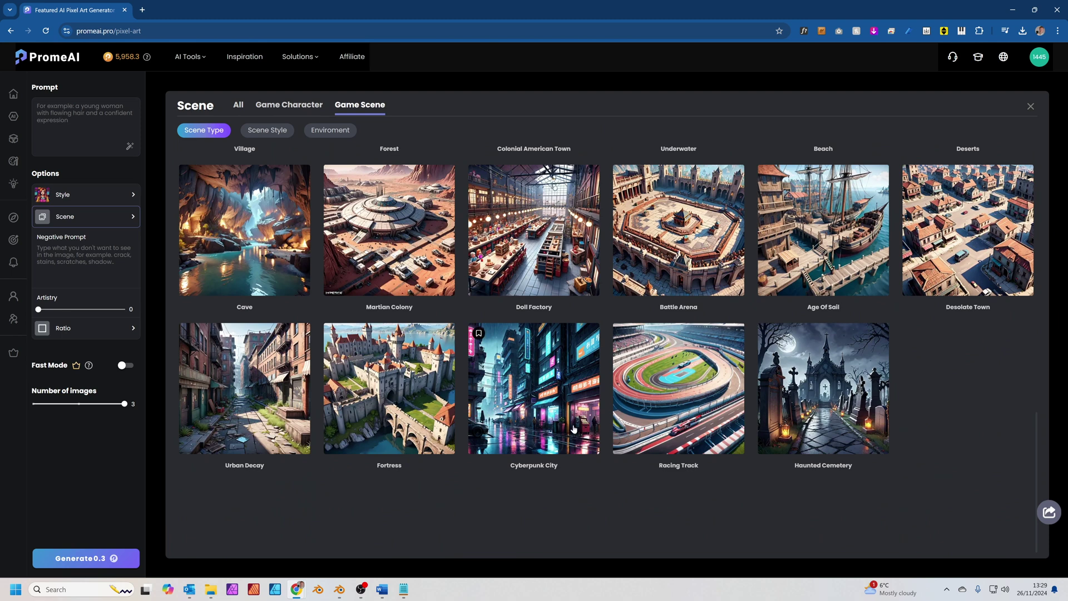
click(525, 384)
- Enter the prompt "Cyber punk shop front" and set the artistry to 65
click(84, 125)
text(C)
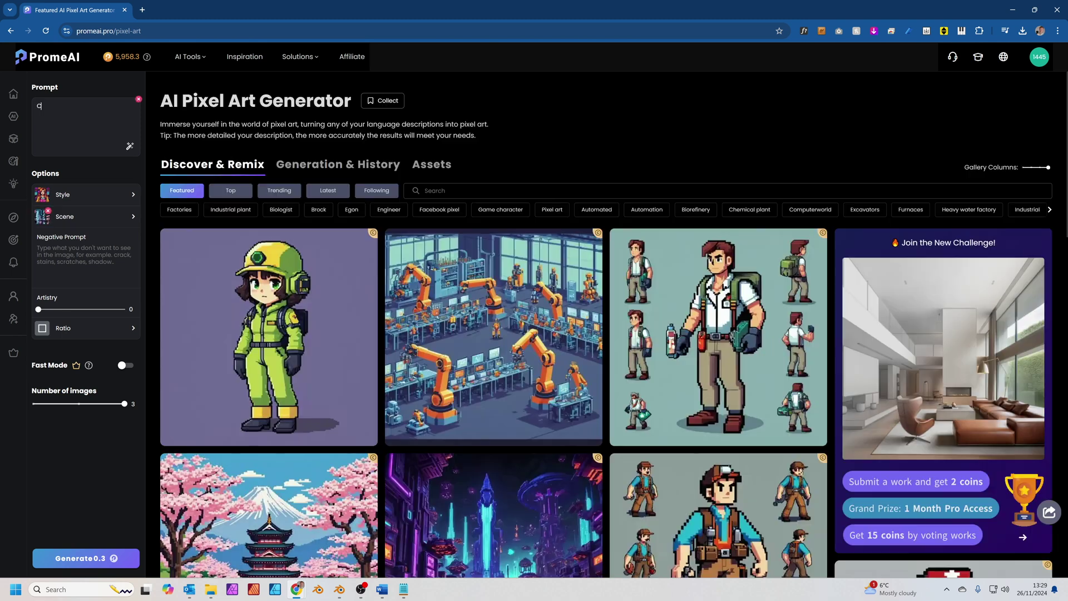
text(yber punk shop front)
drag(39, 310, 94, 311)
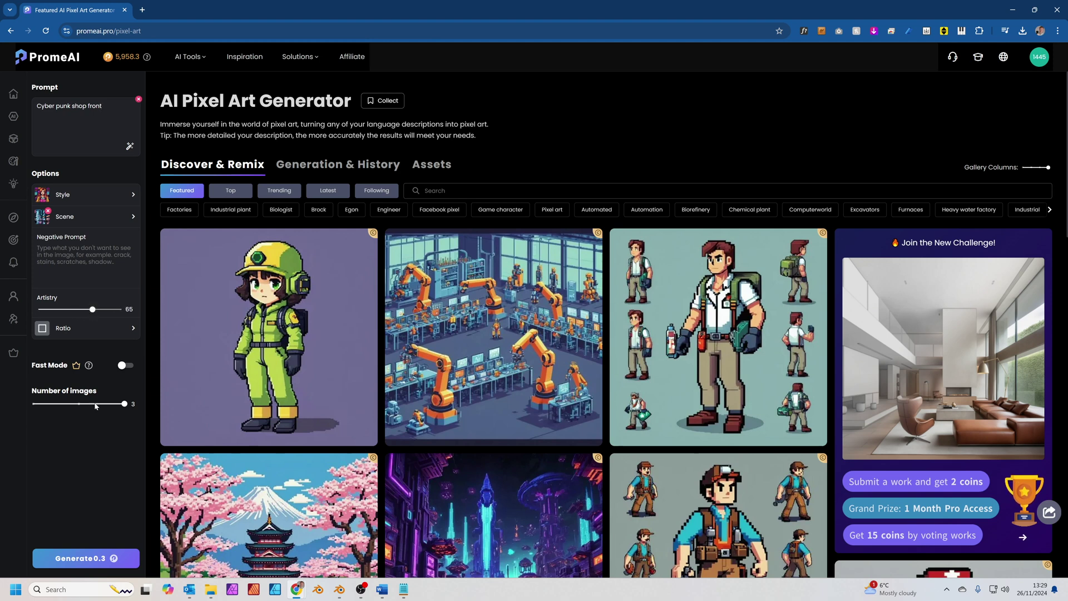
- Set the image ratio to 4:3 and generate the pixel art images
click(71, 331)
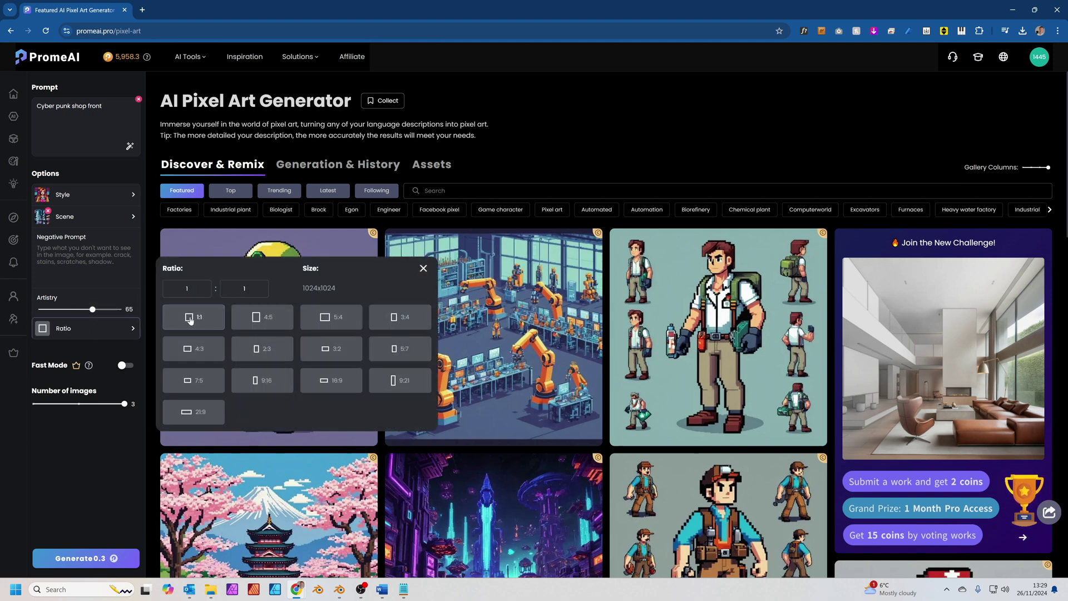
click(194, 348)
click(94, 558)
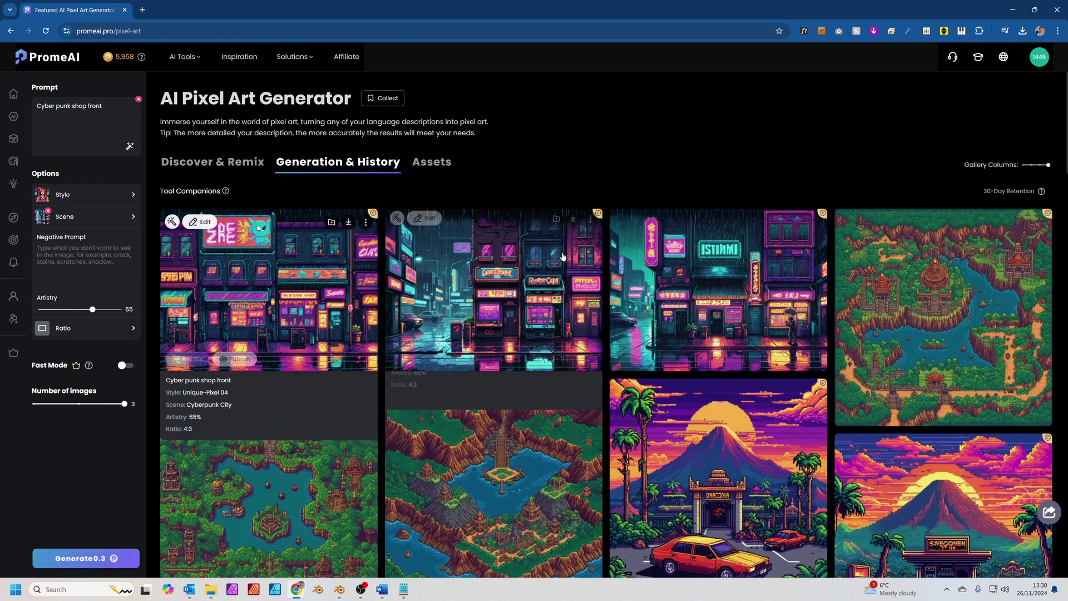
- View the generated cyberpunk shop front images full size
click(671, 276)
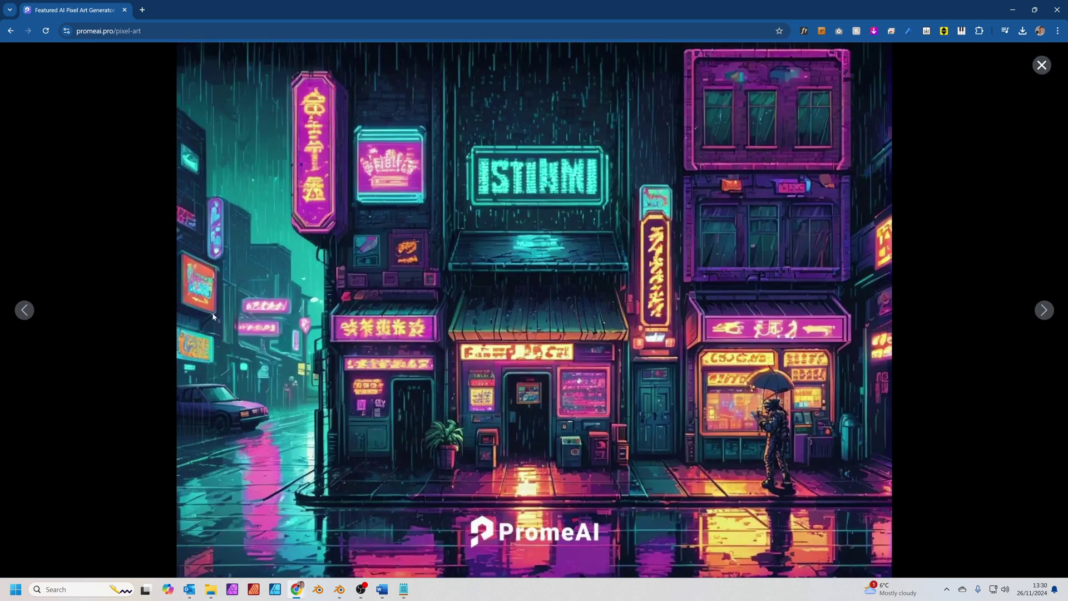
click(25, 310)
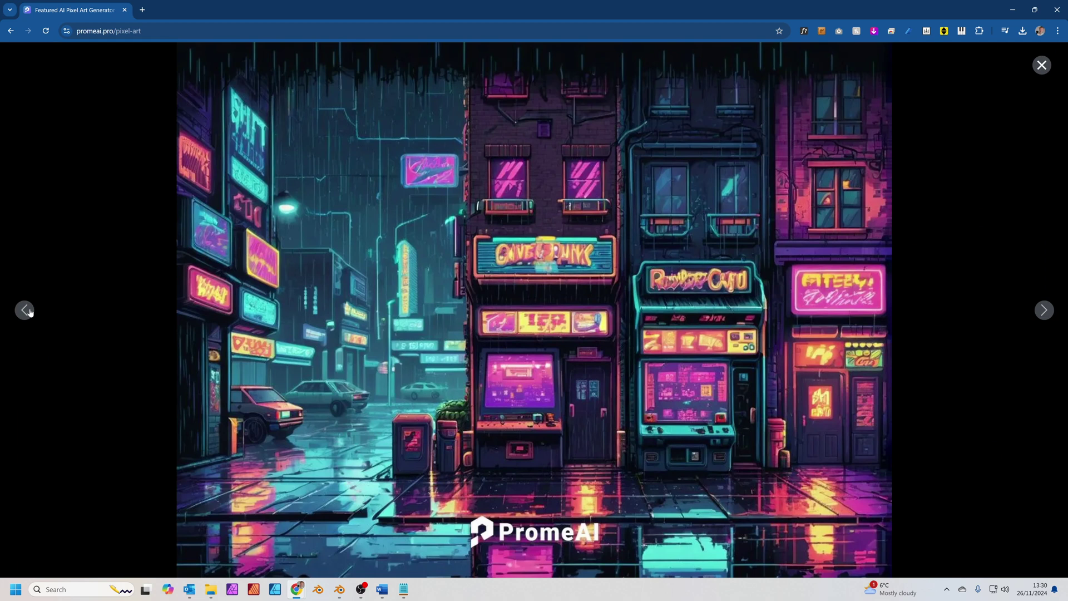
click(28, 317)
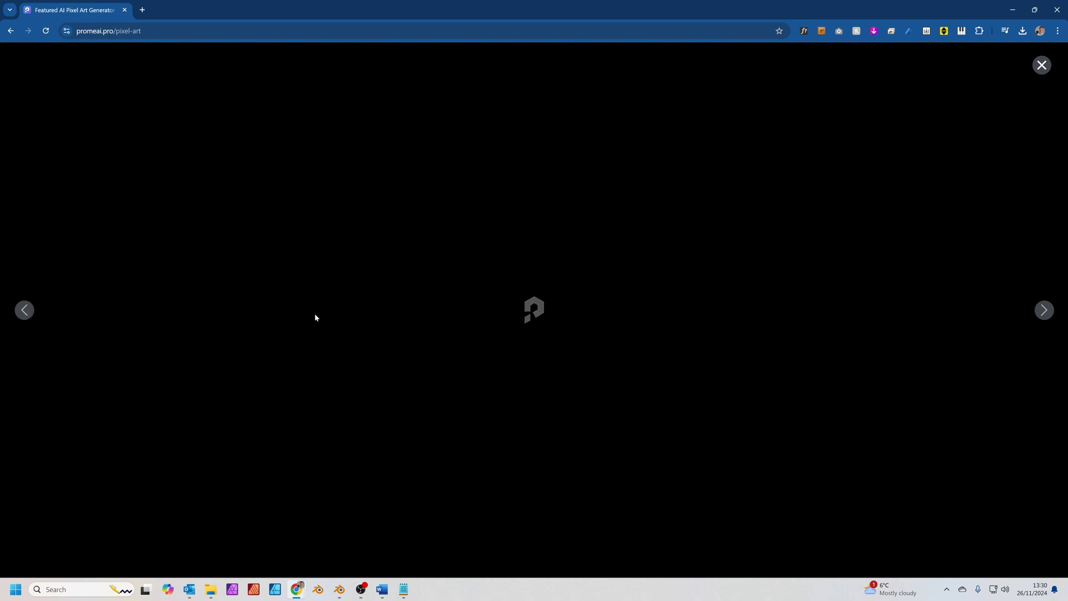
click(1043, 310)
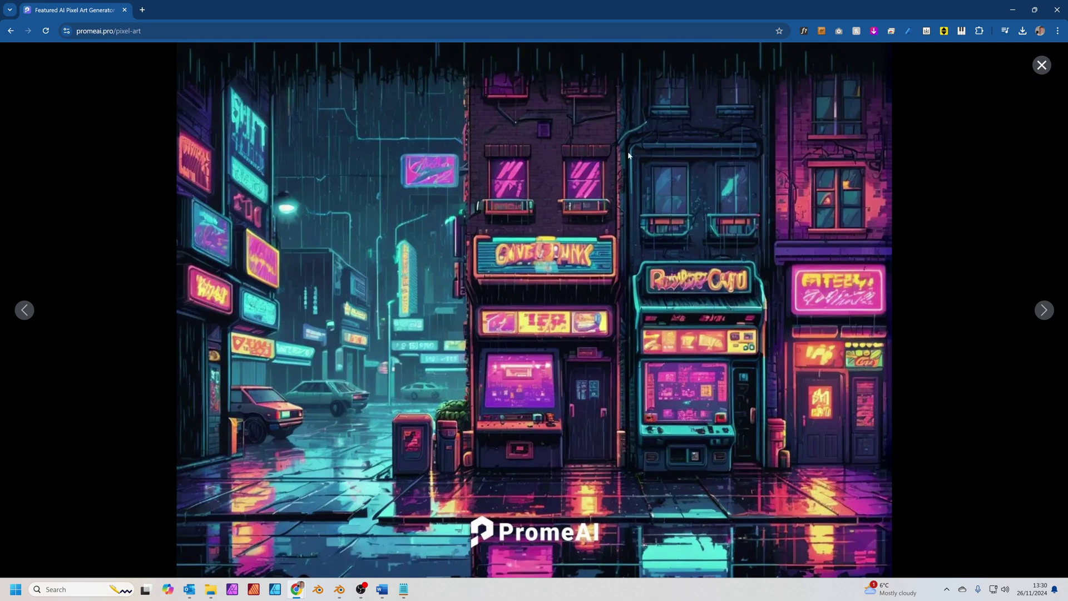
click(530, 71)
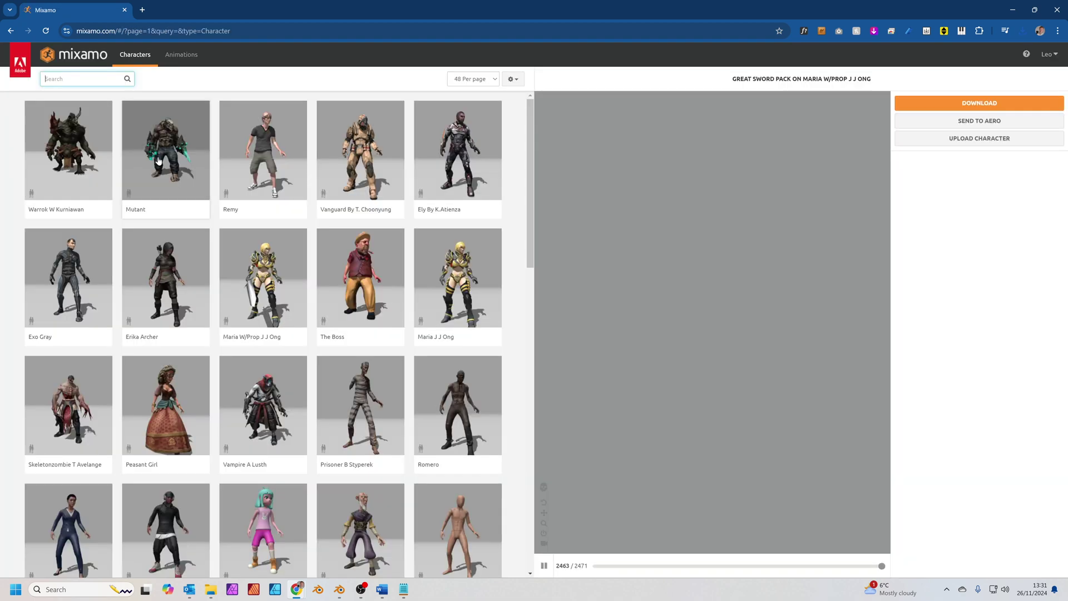
- In Mixamo, apply the Mma Kick animation to the Ganfaul M Aure character and start its download
scroll(322, 227, down, 10)
scroll(322, 228, down, 3)
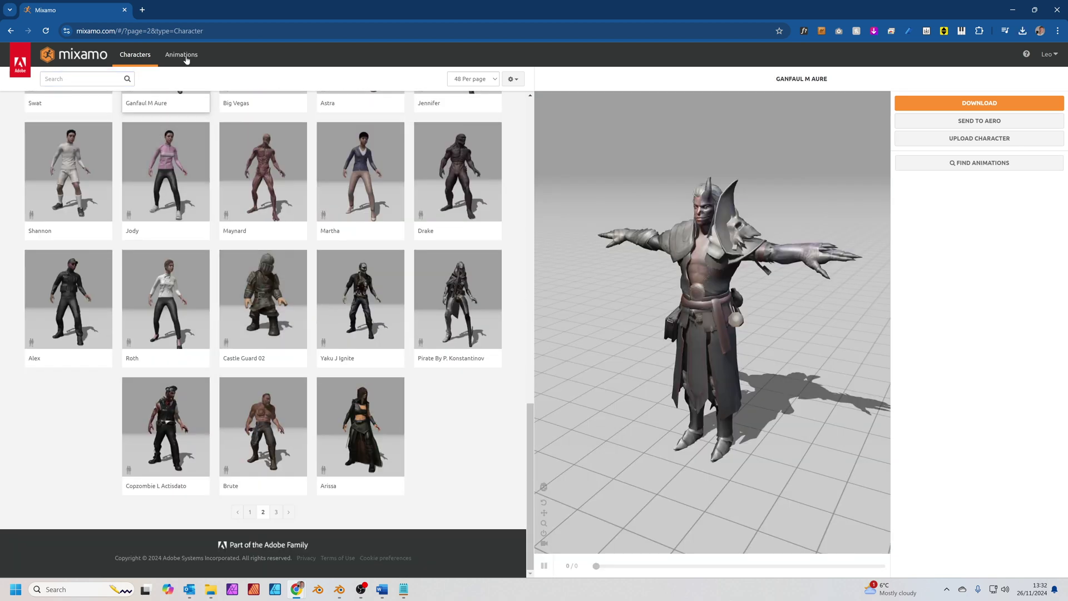
click(186, 58)
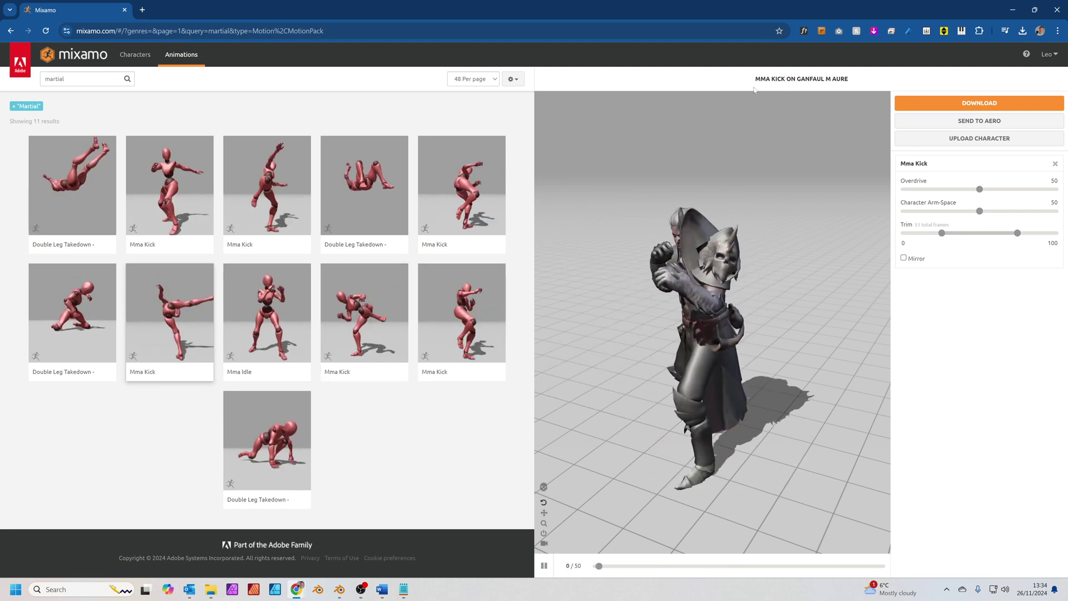
click(996, 103)
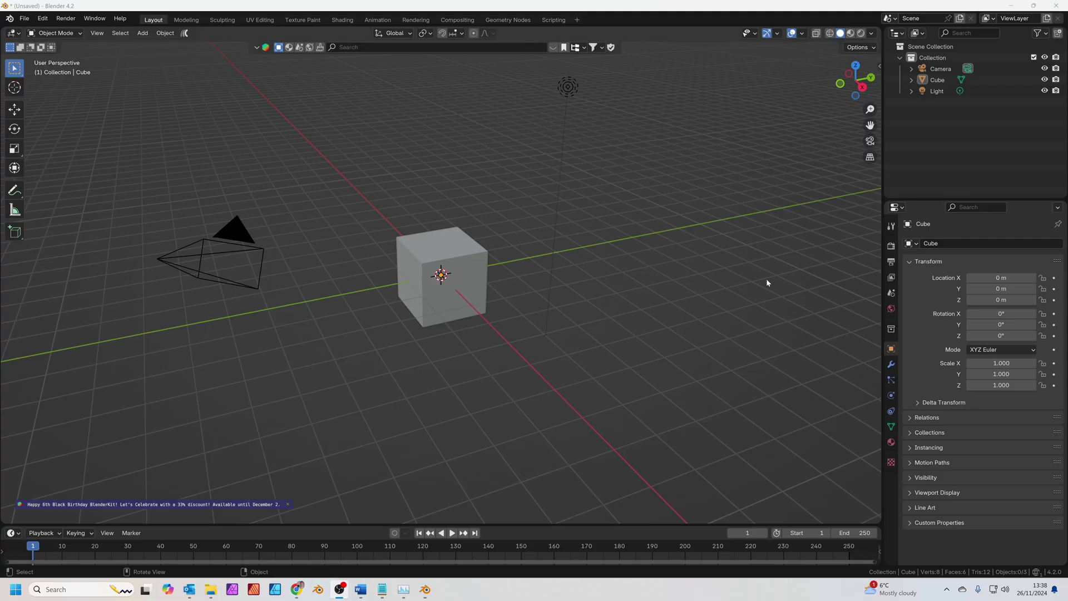
- Switch to Blender and delete the default camera, cube and light from the new scene
middle_drag(766, 282, 591, 245)
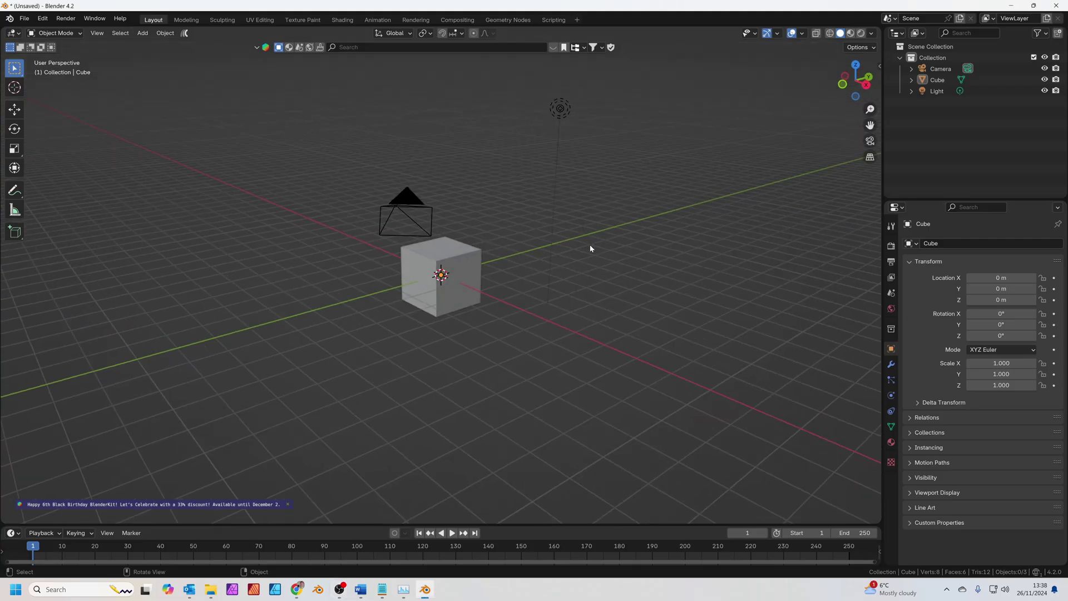
key(a)
key(x)
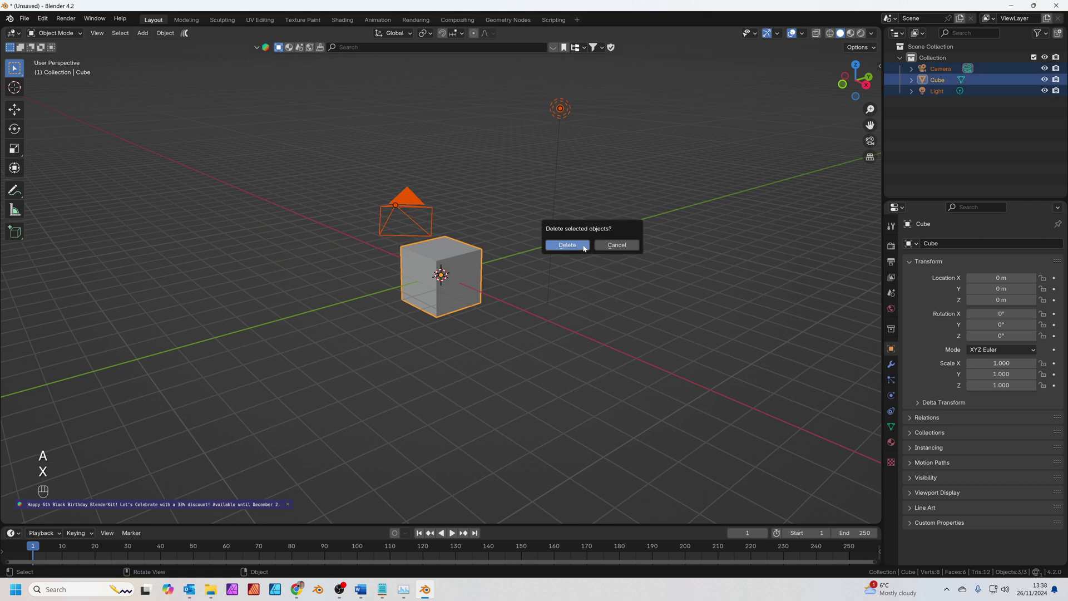
click(582, 245)
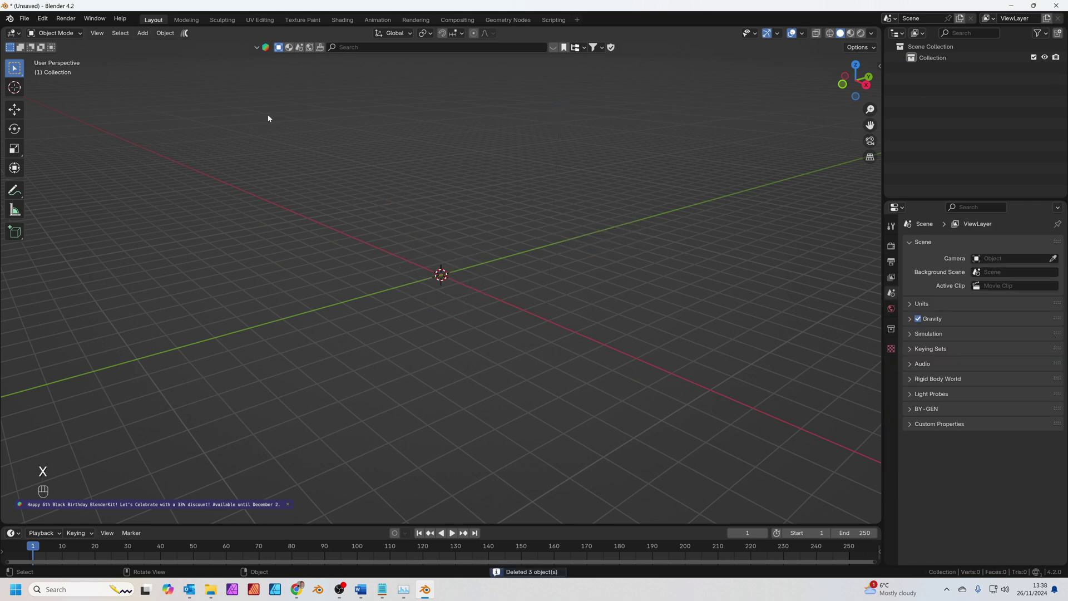
- Import the generated cyberpunk shop front image from the Downloads folder as a mesh plane
click(165, 33)
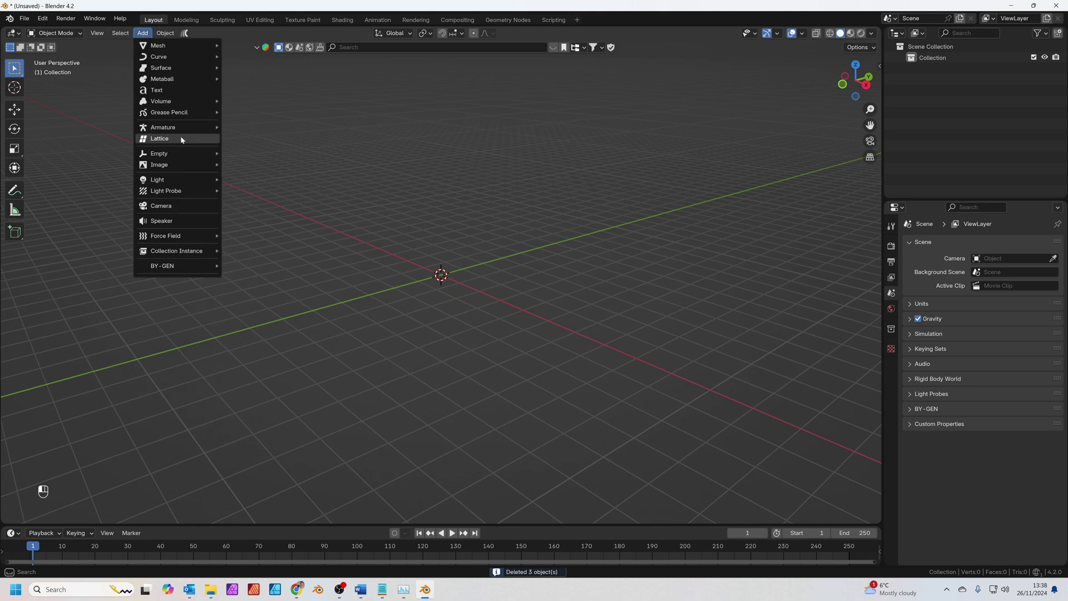
mouse_move(197, 163)
click(267, 187)
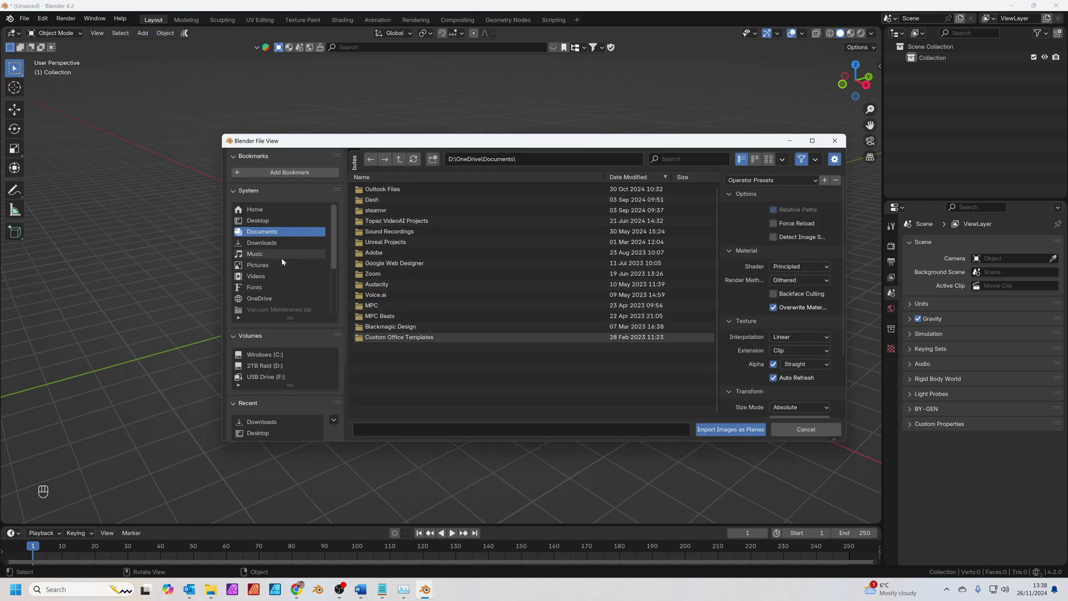
click(288, 421)
double_click(382, 317)
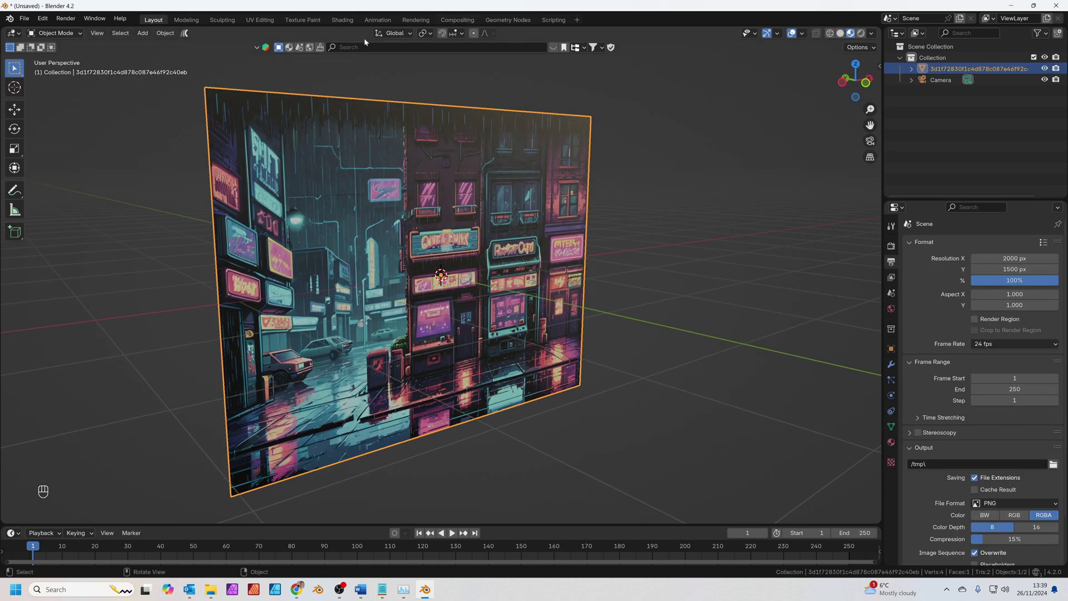
- Set the emission strength of the image plane's Principled material to 1
click(342, 20)
scroll(635, 399, down, 3)
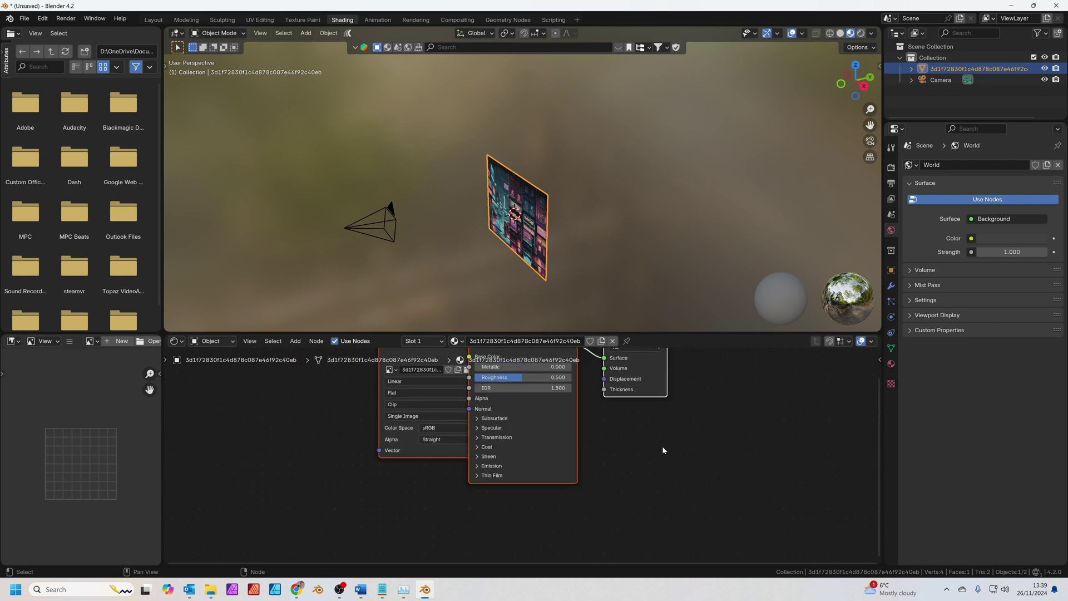
drag(537, 390, 545, 504)
click(563, 494)
click(590, 513)
text(1)
key(Return)
- Duplicate the image plane in place and rotate the copy 90° about the X axis
mouse_move(559, 267)
middle_down()
mouse_move(501, 236)
mouse_move(562, 255)
mouse_move(553, 267)
middle_up()
scroll(549, 271, up, 2)
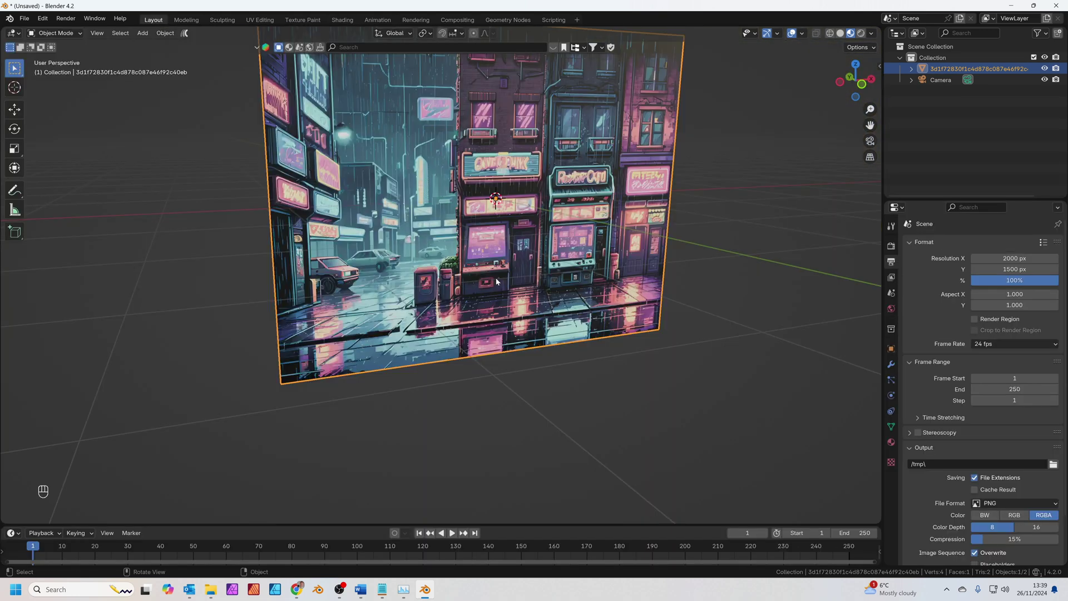
key(shift+a)
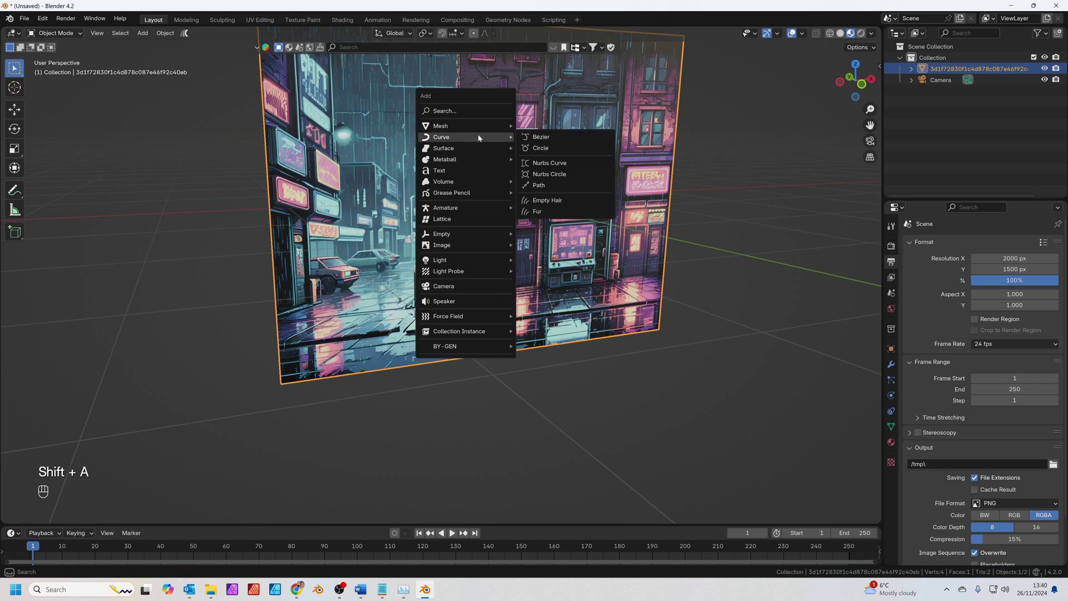
shift+click(575, 185)
shift+click(575, 185)
key(shift+d)
right_click(640, 200)
key(r)
text(x)
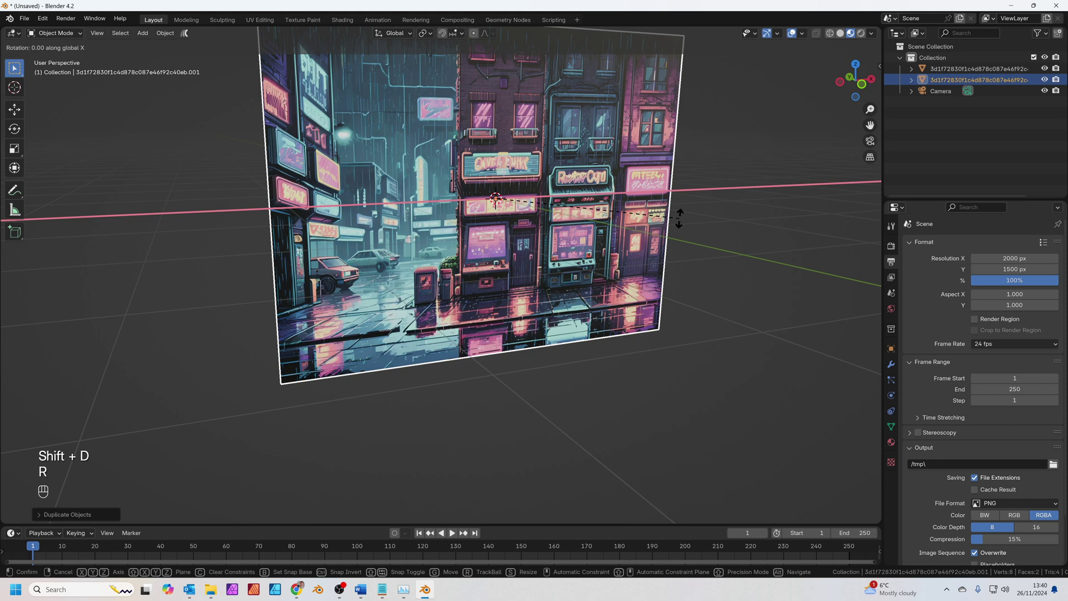
text(90)
key(Return)
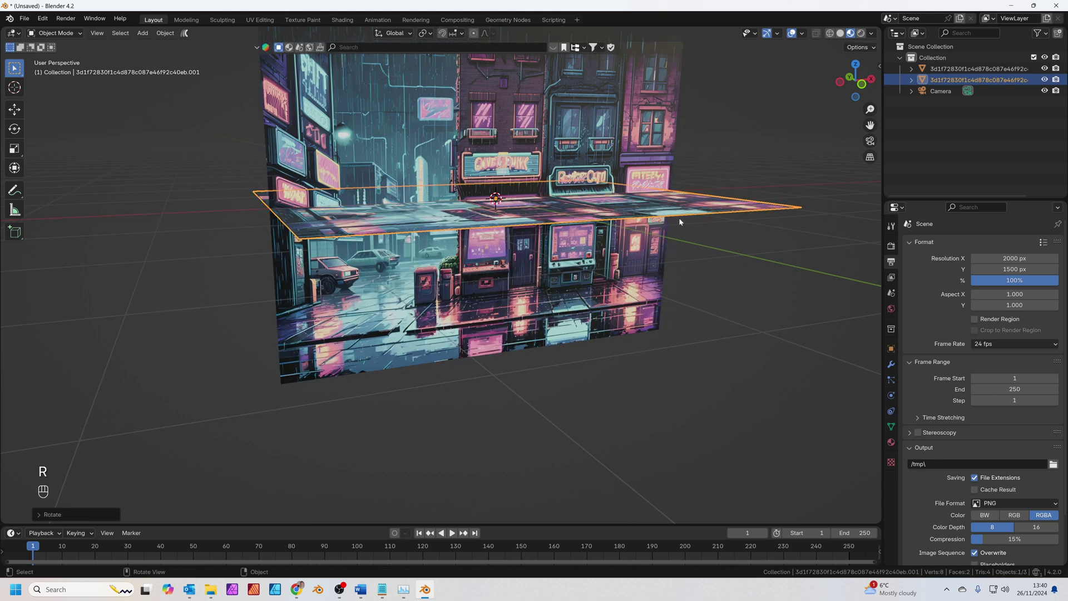
- Lower the duplicated plane along Z to about -1.08 m as the street floor and check the set from above and through the camera
key(g)
key(z)
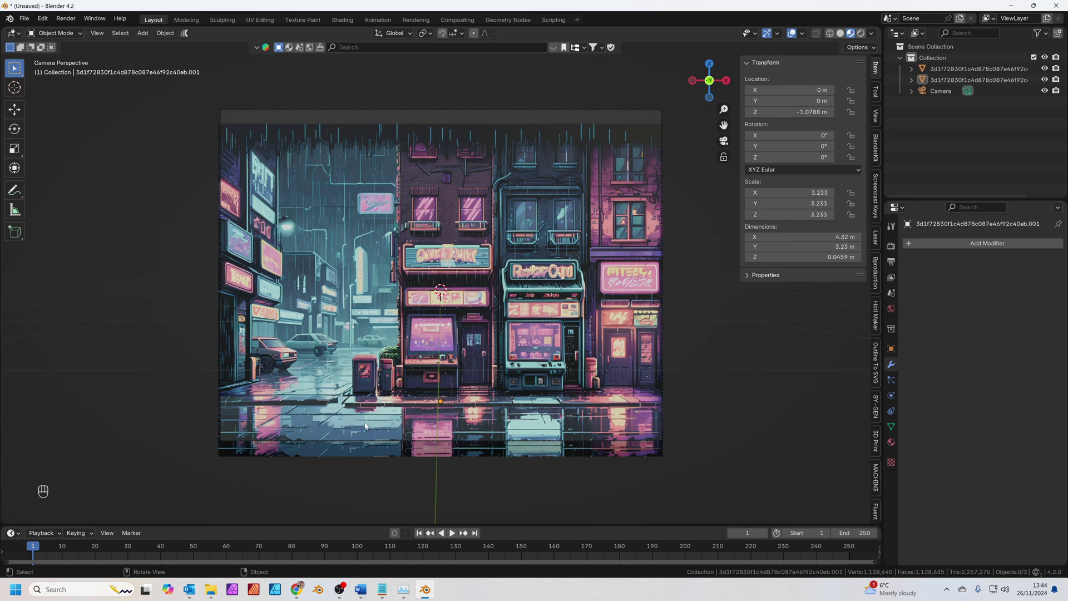
middle_drag(645, 430, 550, 437)
middle_drag(547, 315, 550, 383)
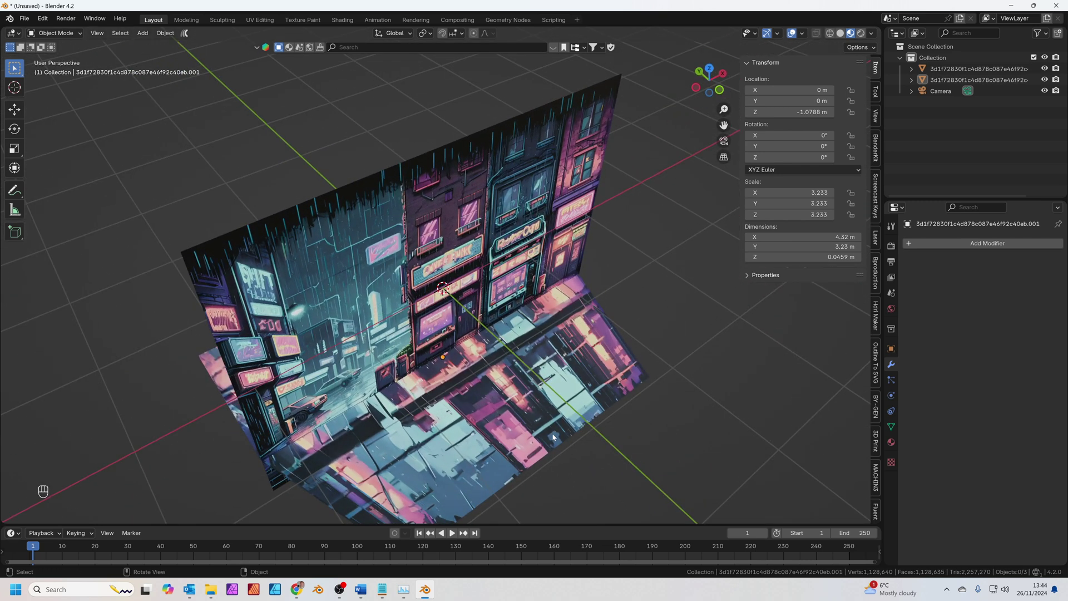
key(KP_0)
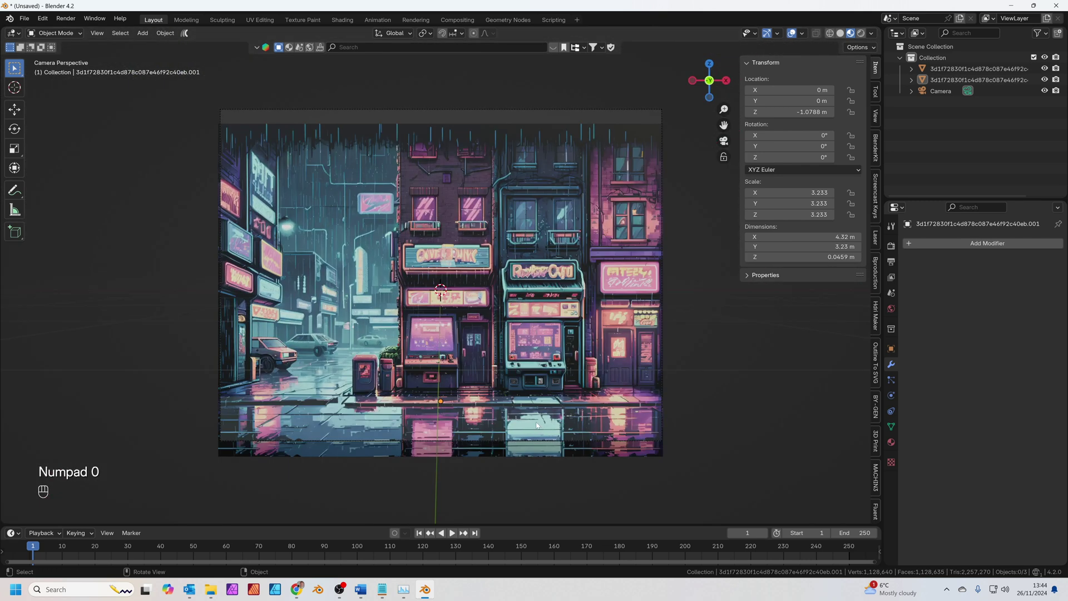
- Import the downloaded Mixamo character into the scene as an FBX file
click(26, 19)
mouse_move(76, 173)
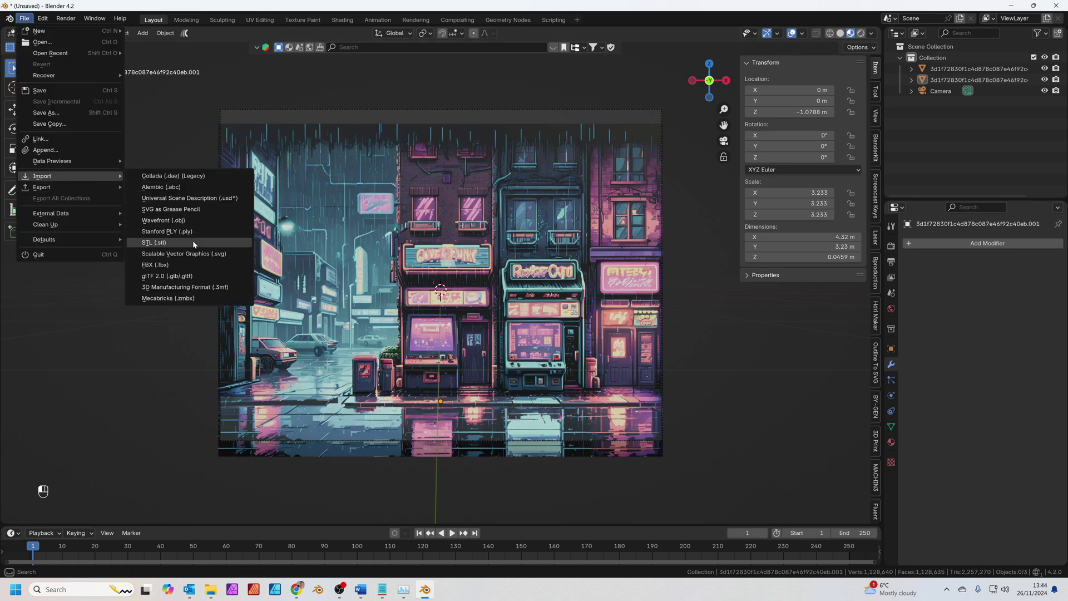
click(156, 265)
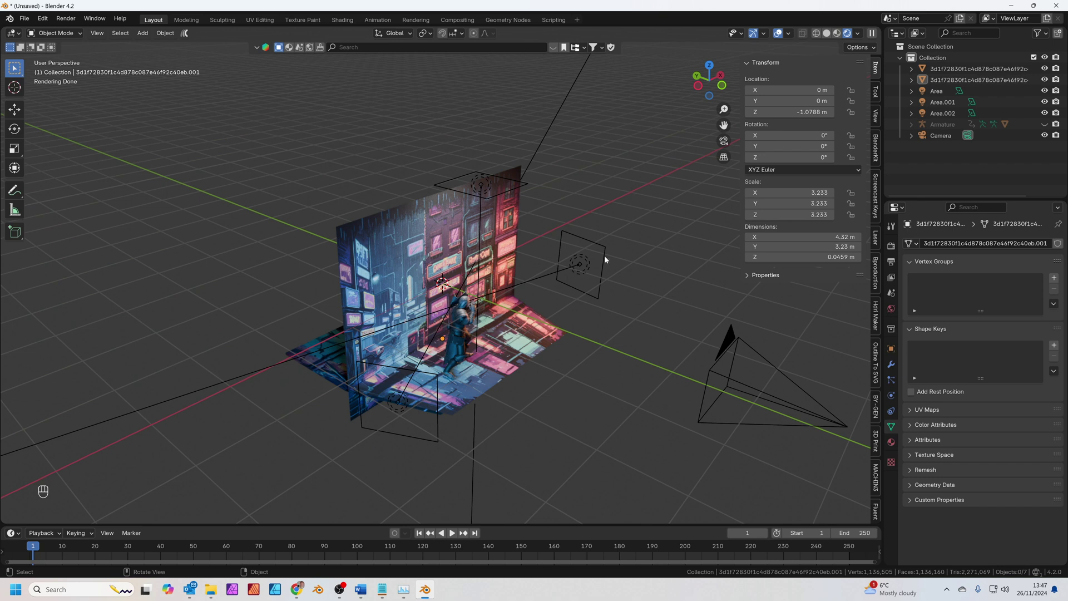
- Examine the lit street scene with the character and area lights through the camera view
click(602, 260)
click(456, 321)
click(456, 321)
click(456, 321)
key(KP_0)
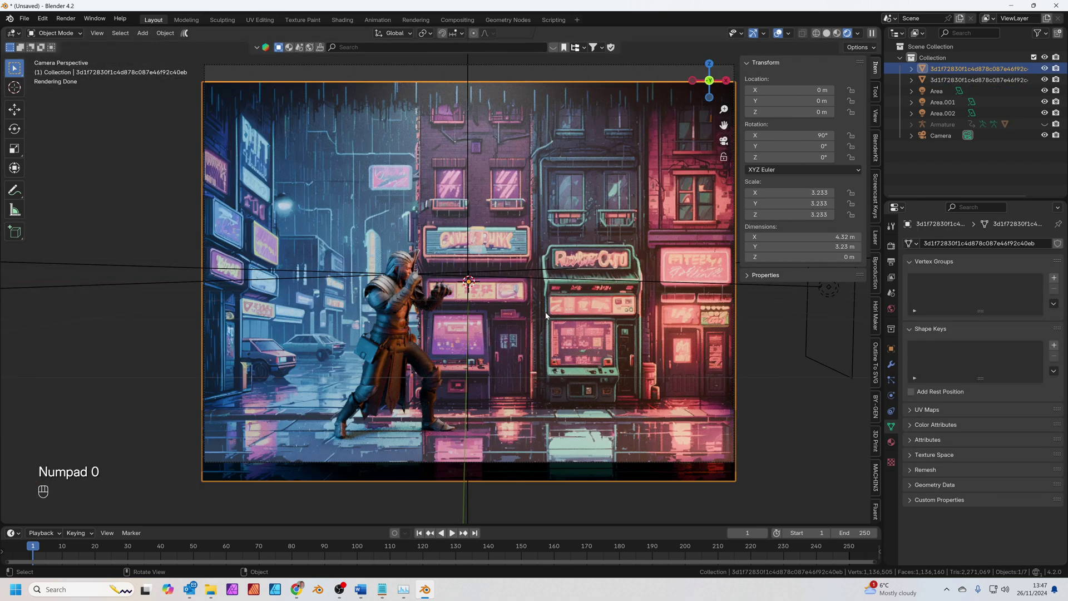
scroll(758, 390, down, 2)
click(758, 389)
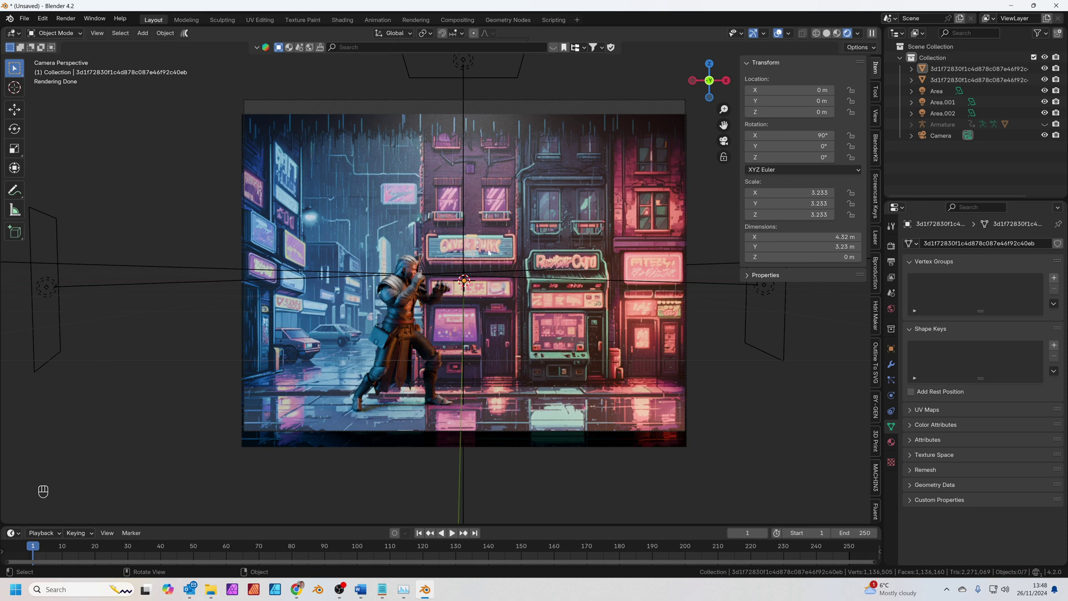
- Enable compositing nodes and insert a Scale node between the Render Layers and Composite nodes
click(456, 20)
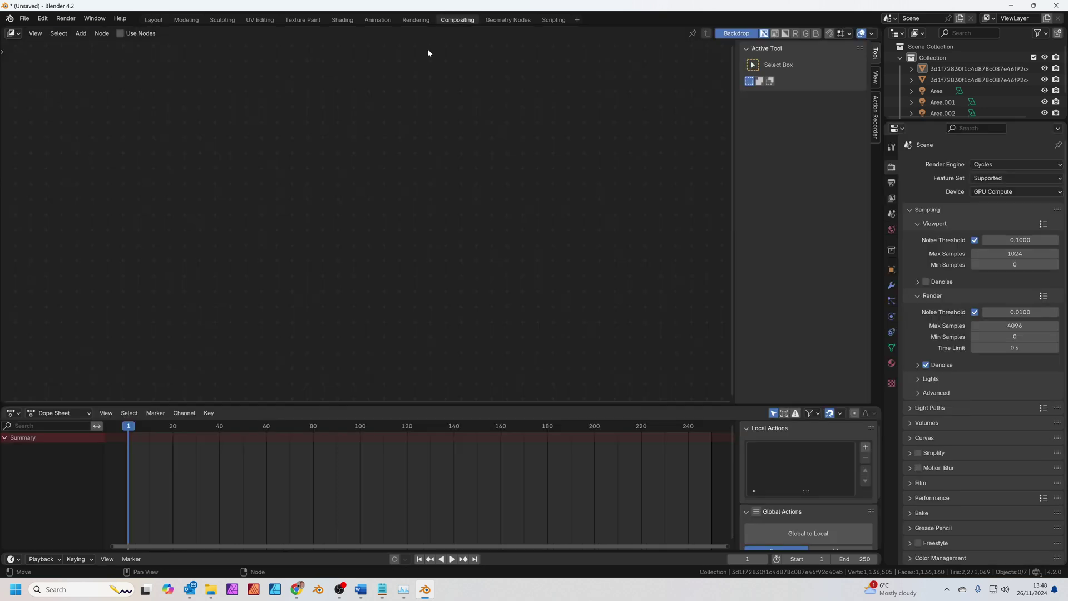
click(121, 33)
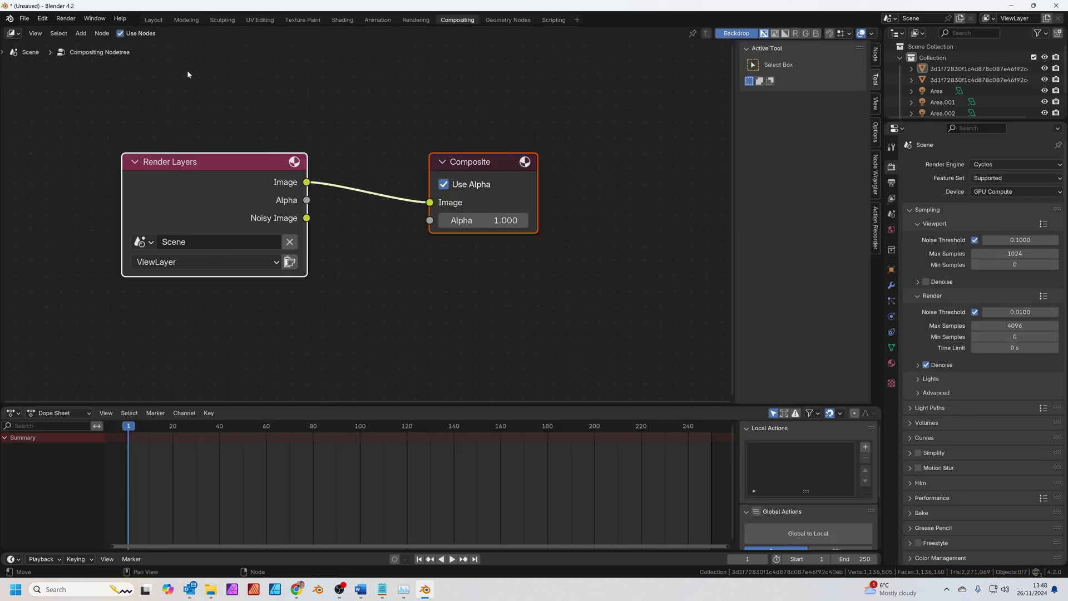
key(shift+a)
text(sac)
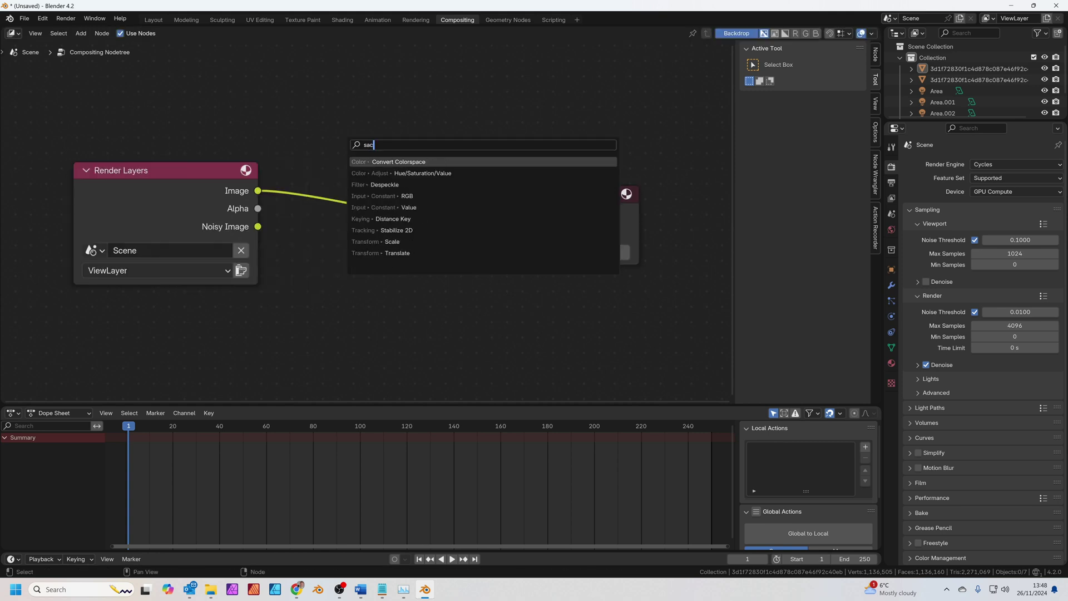
key(BackSpace)
key(BackSpace)
text(ca)
key(Return)
- Set the Scale node's X and Y factors to 0.1
double_click(405, 253)
text(.1)
key(Tab)
text(.1)
key(Return)
- Insert a Transform node between the Scale and Composite nodes
key(shift+a)
text(tran)
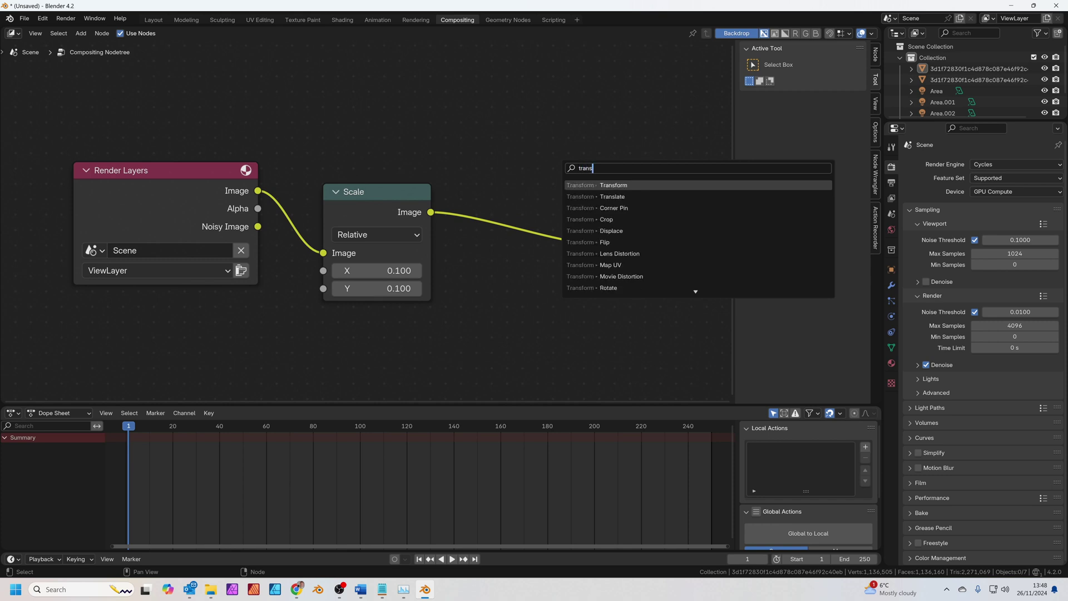
text(s)
key(Return)
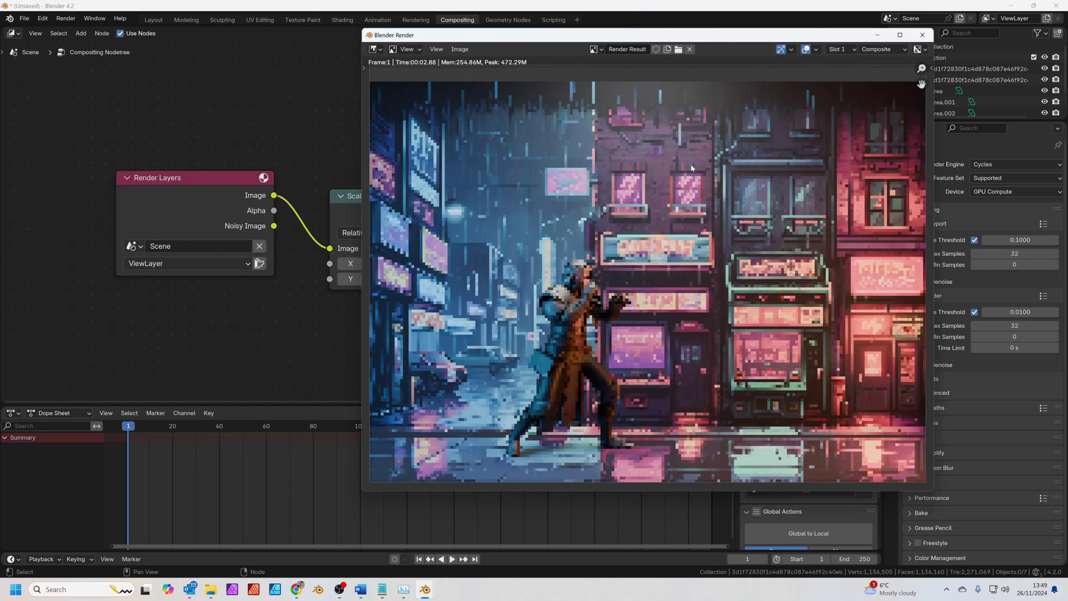
- Move the render window off the nodes and set the Scale node's X and Y factors to 0.2
drag(737, 36, 1011, 46)
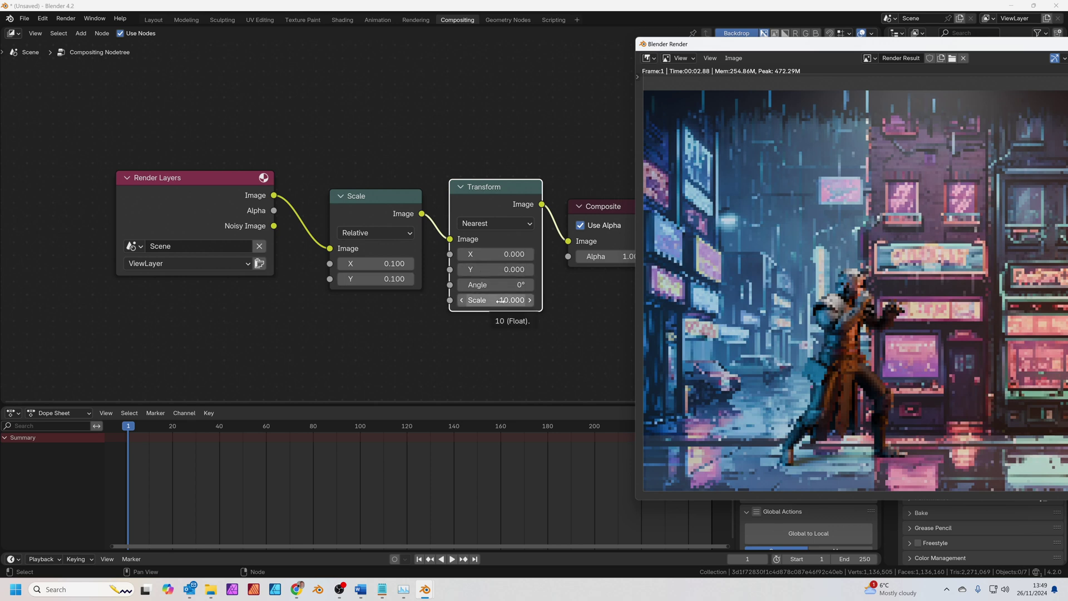
drag(811, 50, 746, 47)
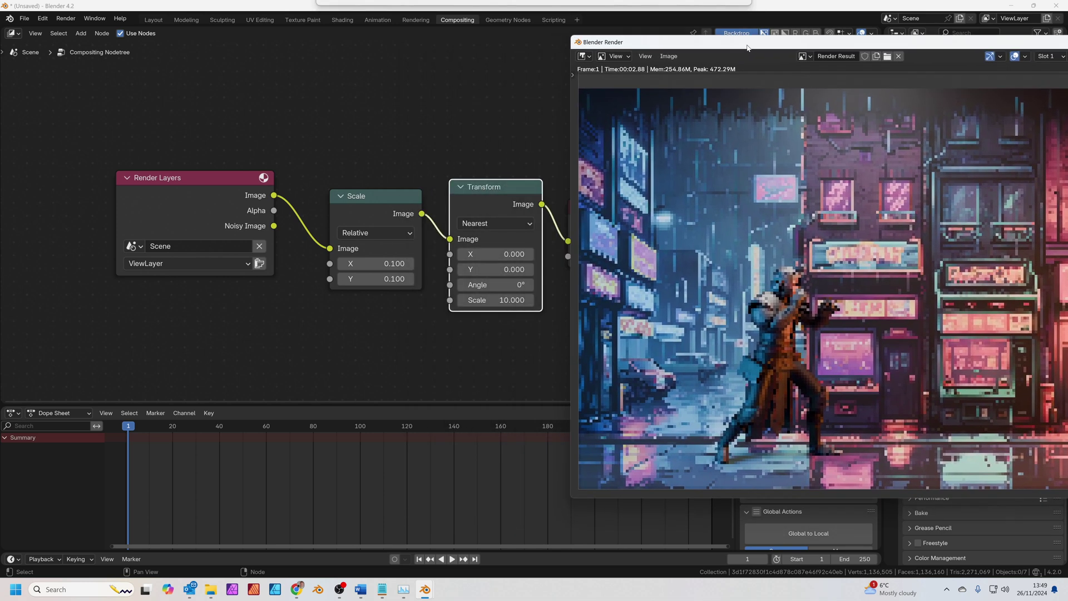
click(392, 262)
text(0.2)
key(Tab)
text(0.2)
key(Tab)
key(Tab)
key(Return)
- Set the Transform node's scale to 5 and render the scene with smaller pixels
click(515, 300)
text(5)
key(Return)
key(F12)
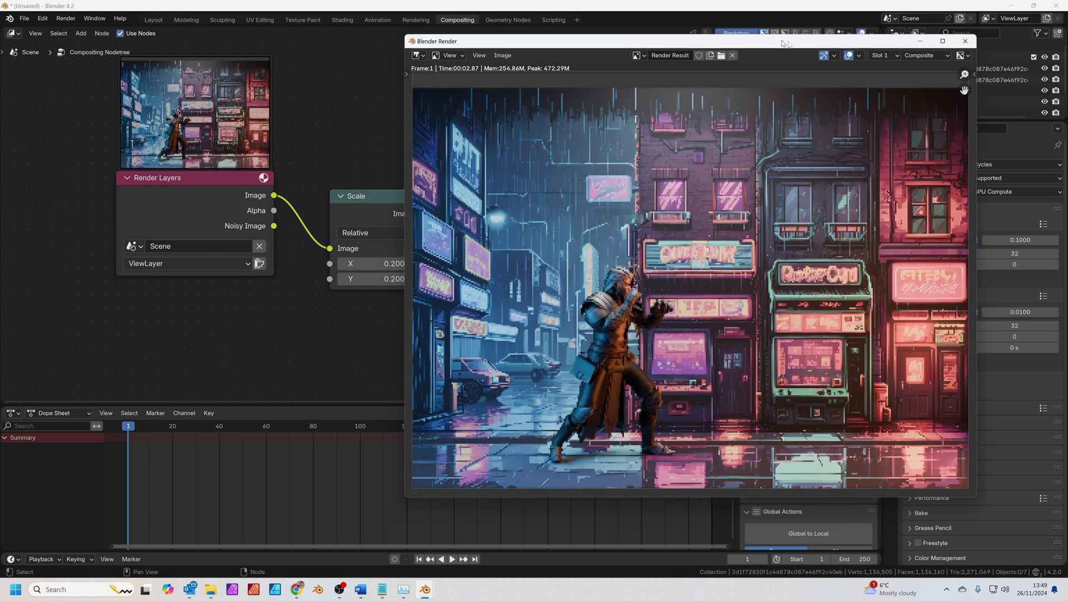
key(Escape)
- Enable Freestyle in the render settings with an absolute line thickness of 2 px and bring up the rendered image
click(153, 20)
click(891, 246)
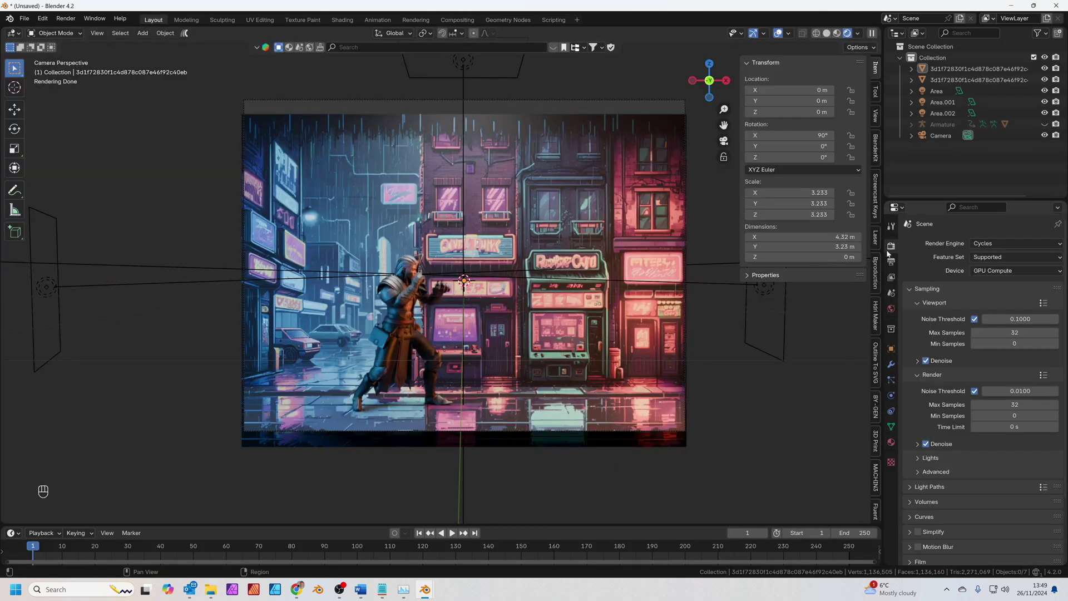
scroll(918, 334, down, 3)
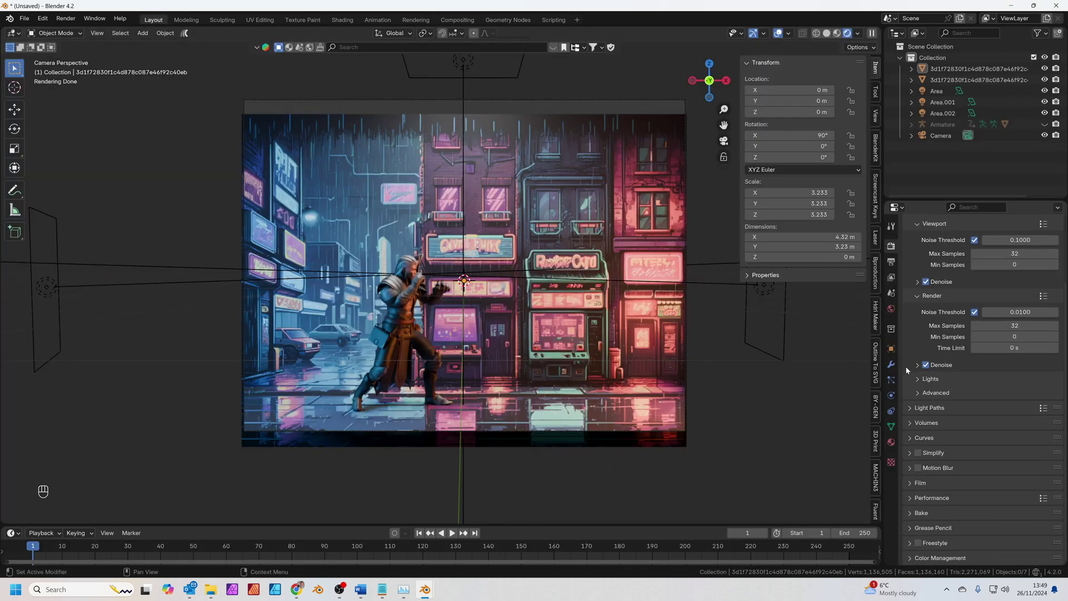
click(910, 543)
scroll(946, 501, down, 2)
double_click(1015, 539)
text(2)
key(Return)
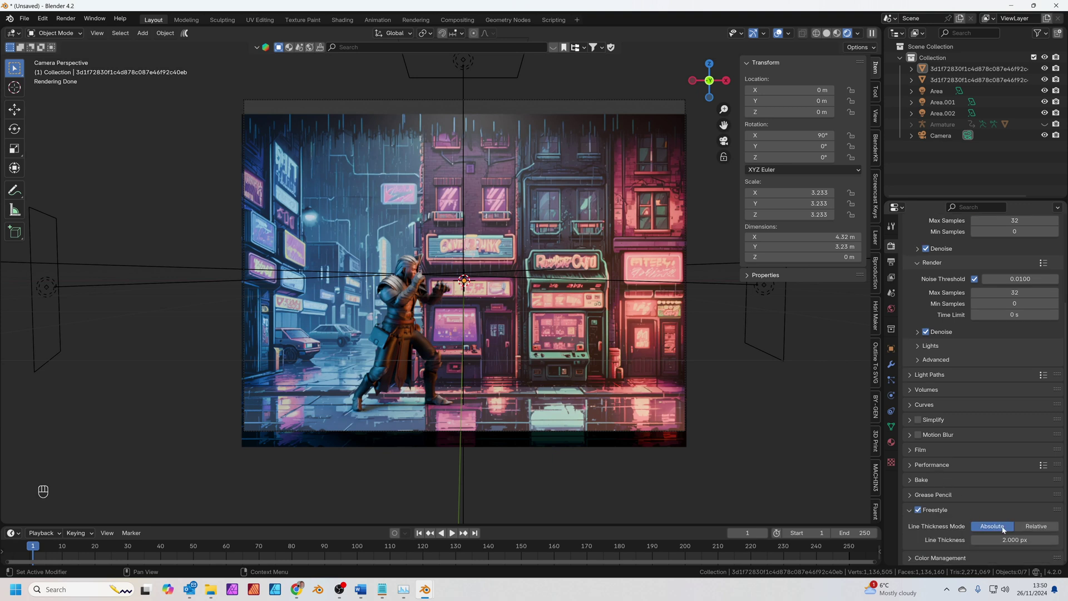
key(F11)
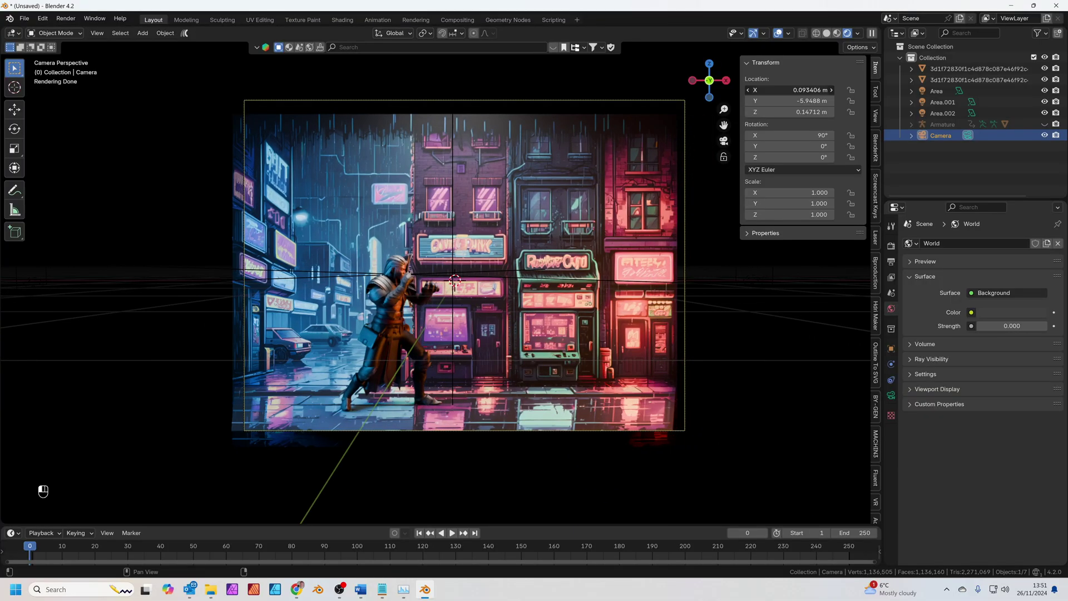
- Slide the camera along X to about -0.22 m and check the scene's depth around the character and through the camera
shift+middle_drag(454, 281, 486, 281)
shift+middle_drag(667, 356, 695, 378)
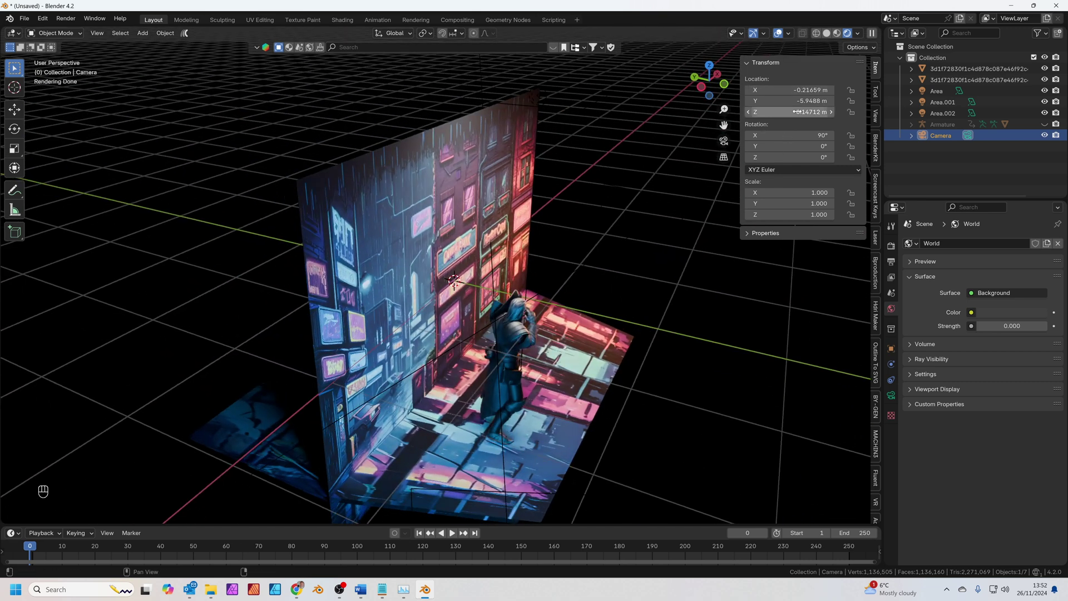
key(KP_0)
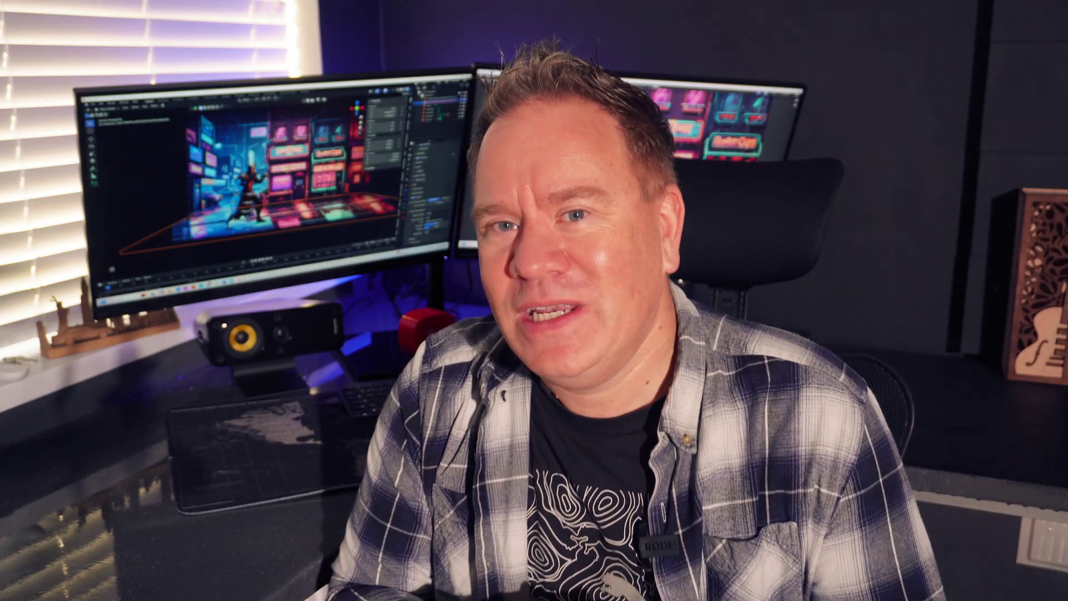